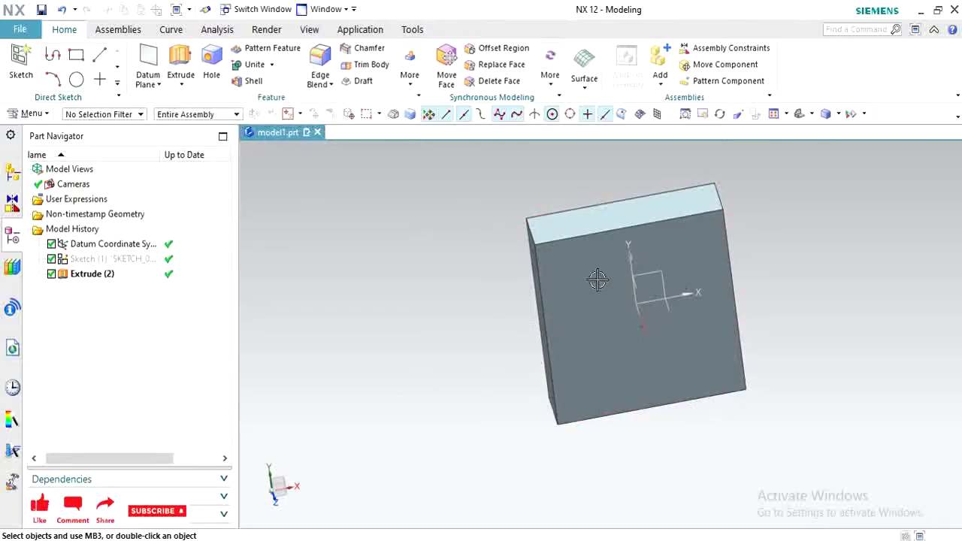
# Start a General Hole, orbit to the block's top face, and begin a centre-point sketch
pyautogui.click(210, 74)
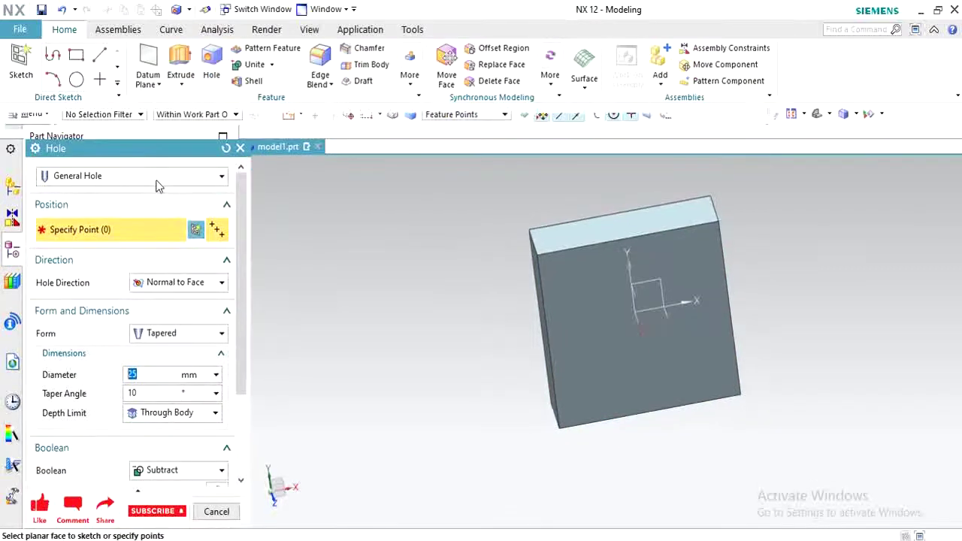
pyautogui.click(150, 180)
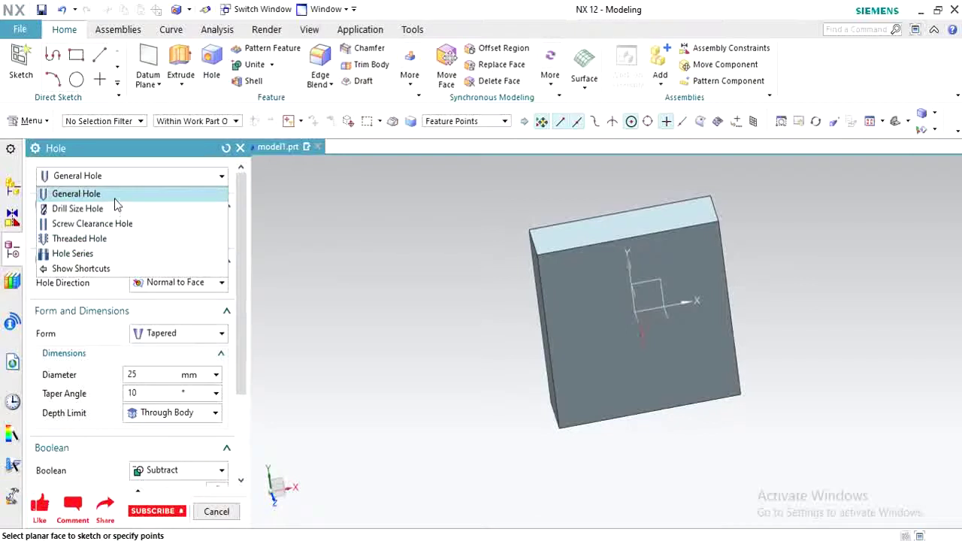
pyautogui.click(114, 196)
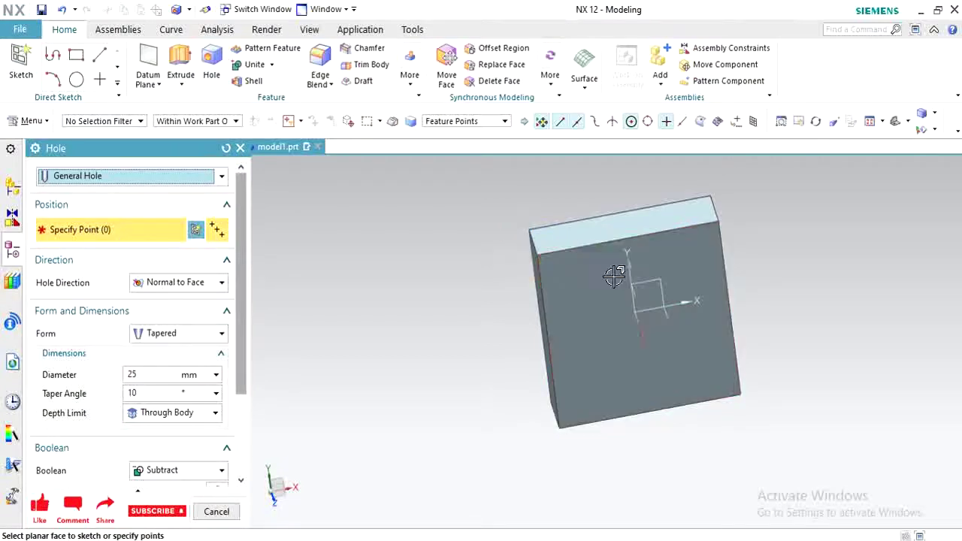
pyautogui.click(593, 316)
pyautogui.moveTo(557, 240); pyautogui.dragTo(558, 198, button='middle')
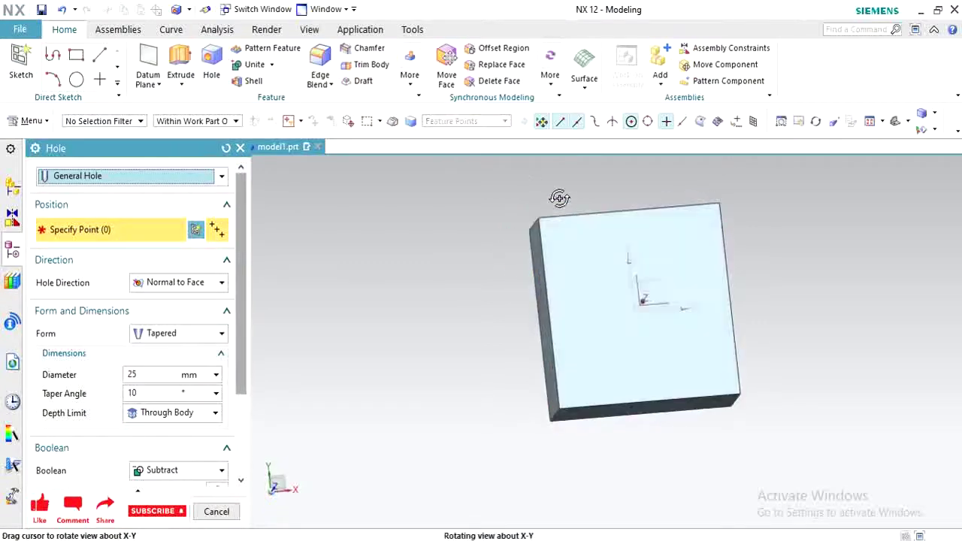
pyautogui.click(216, 235)
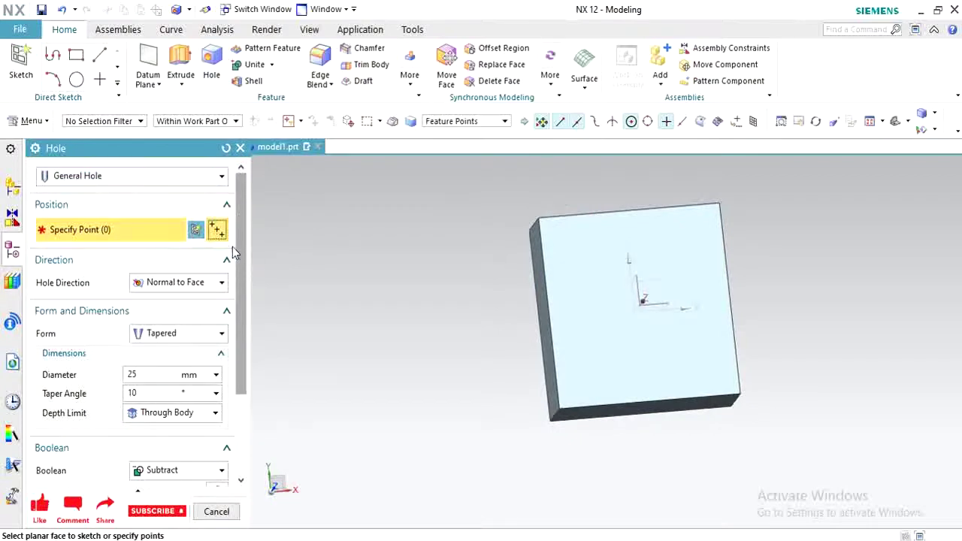
# Create the hole-centre sketch on the block's top face
pyautogui.click(195, 229)
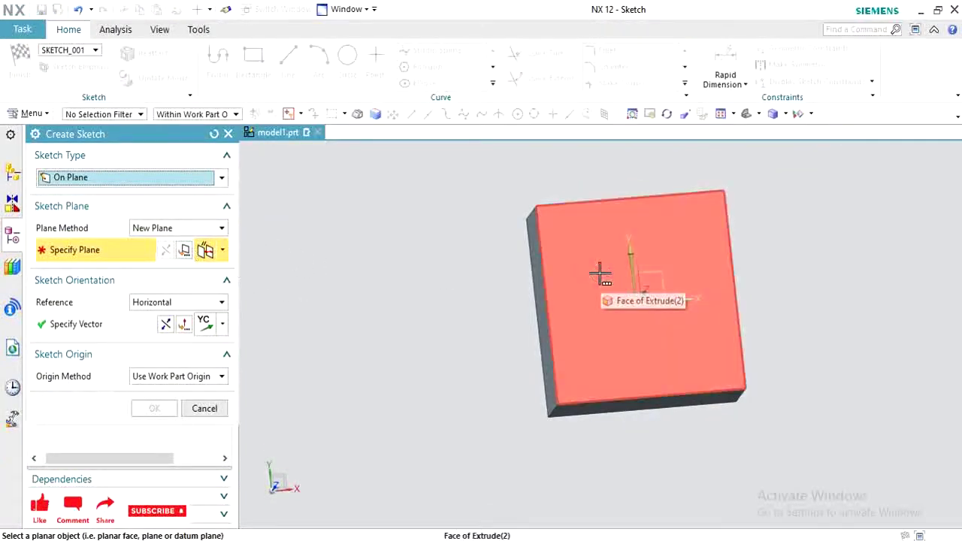
pyautogui.click(600, 275)
pyautogui.click(696, 287)
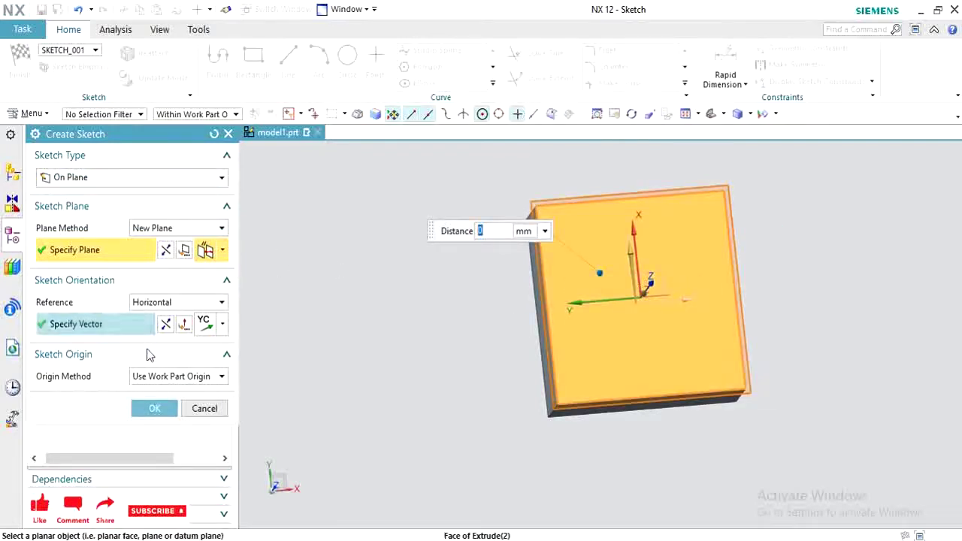
pyautogui.click(153, 408)
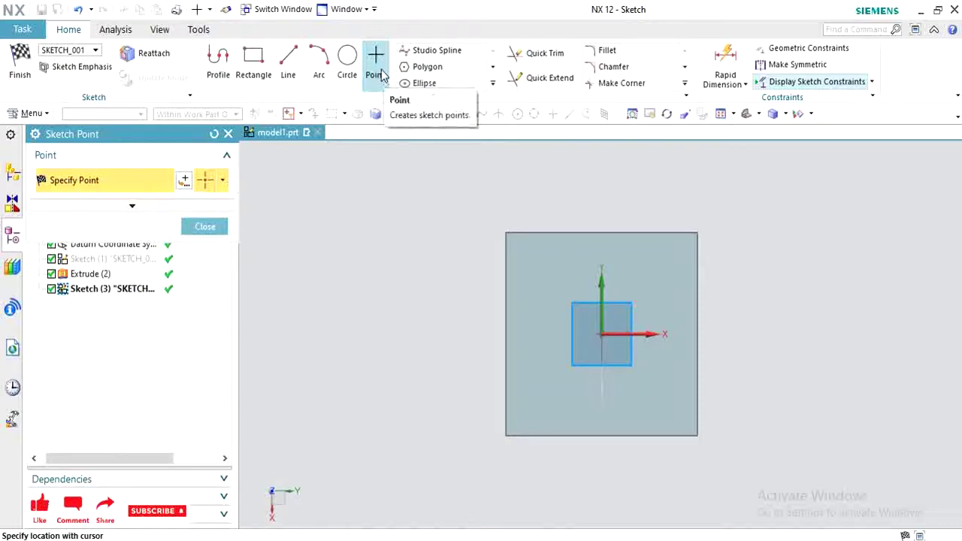
# Place four sketch points at cursor locations near the block's four corners
pyautogui.click(222, 179)
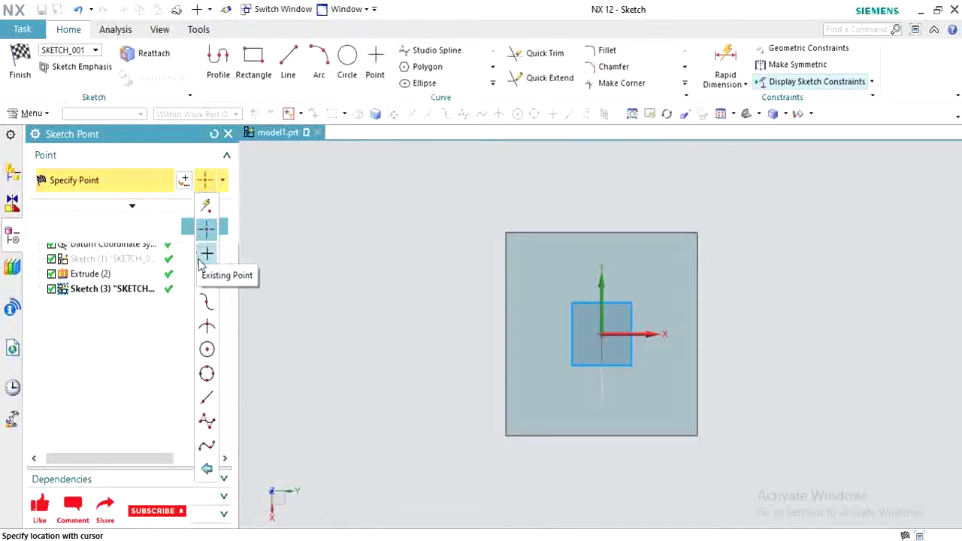
pyautogui.click(207, 233)
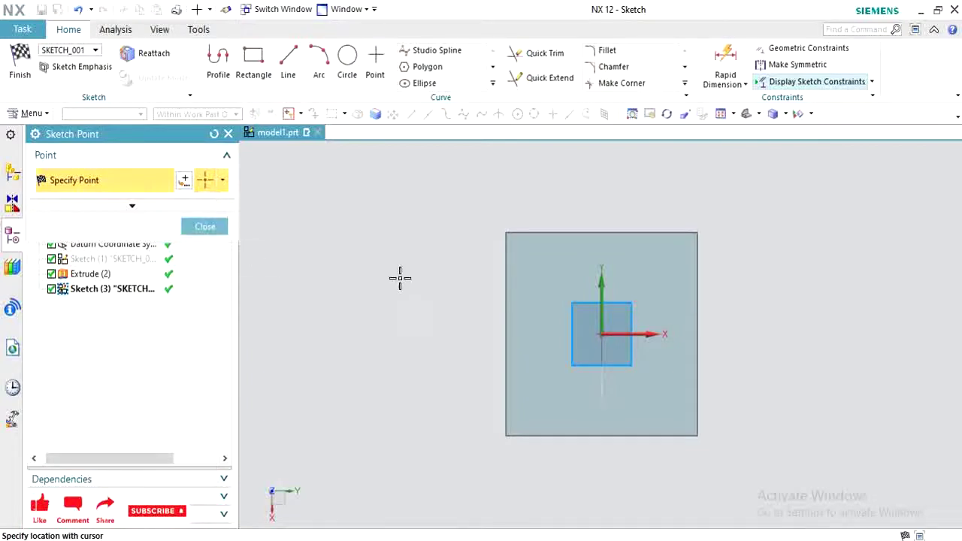
pyautogui.click(541, 264)
pyautogui.click(652, 260)
pyautogui.click(652, 392)
pyautogui.click(540, 393)
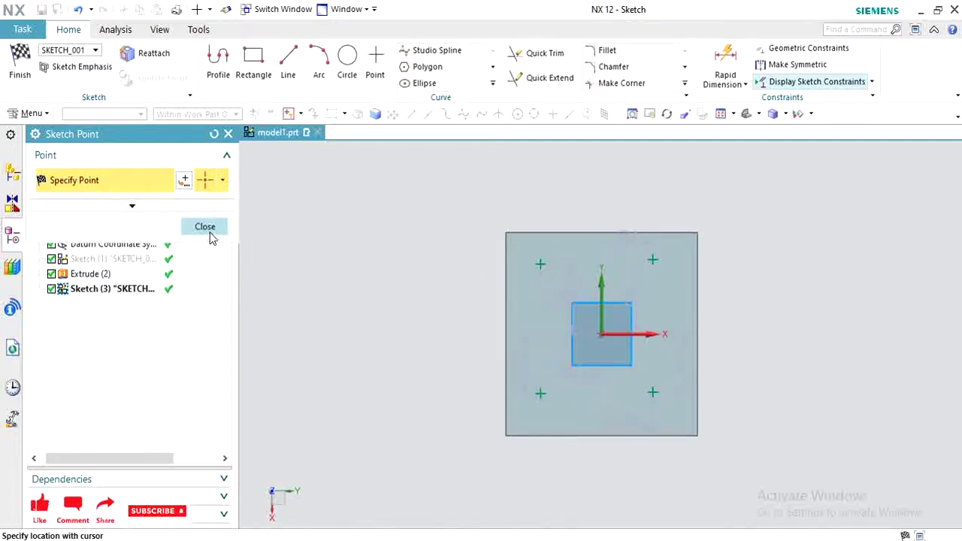
# Set the upper-left point's horizontal dimension to 63.7 and move it left of the block
pyautogui.click(210, 237)
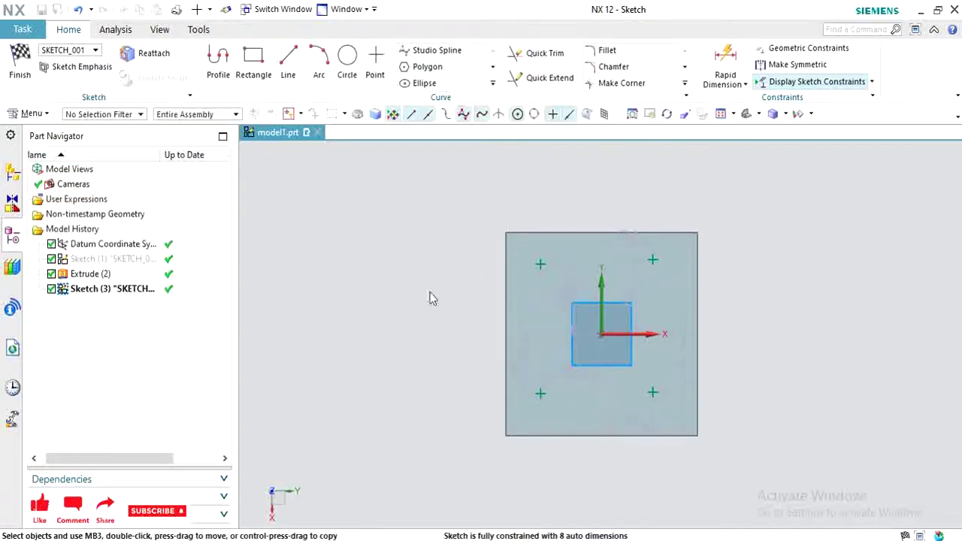
pyautogui.doubleClick(573, 281)
pyautogui.press('Left')
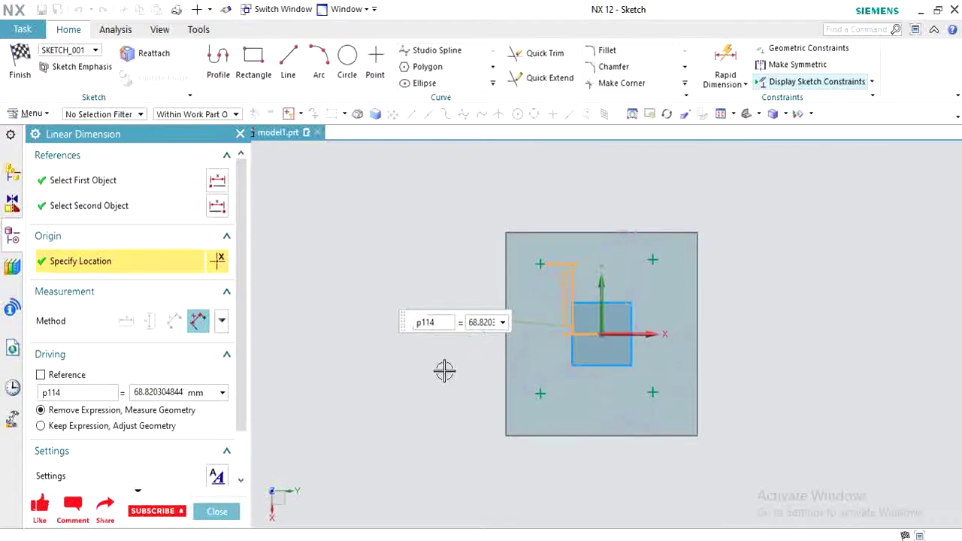
pyautogui.click(216, 511)
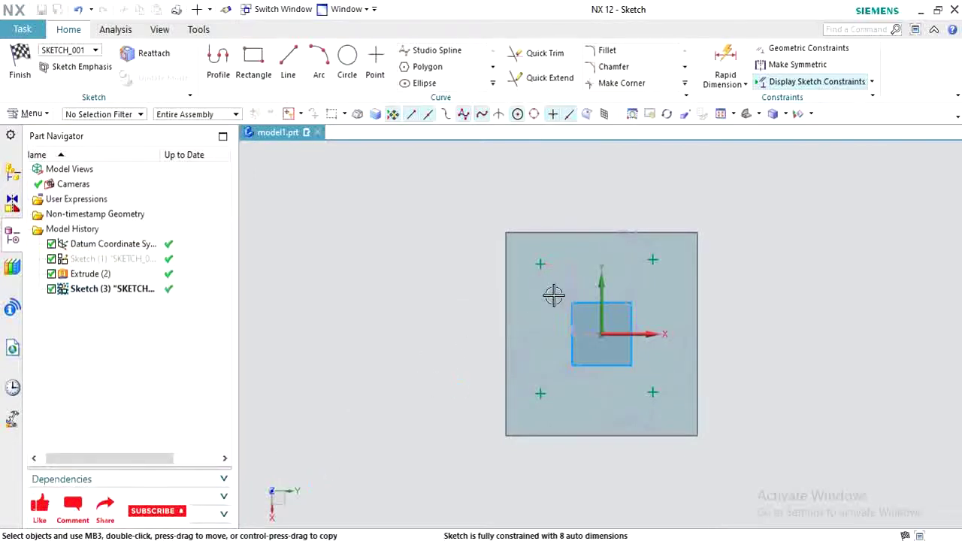
pyautogui.moveTo(569, 280); pyautogui.dragTo(409, 283)
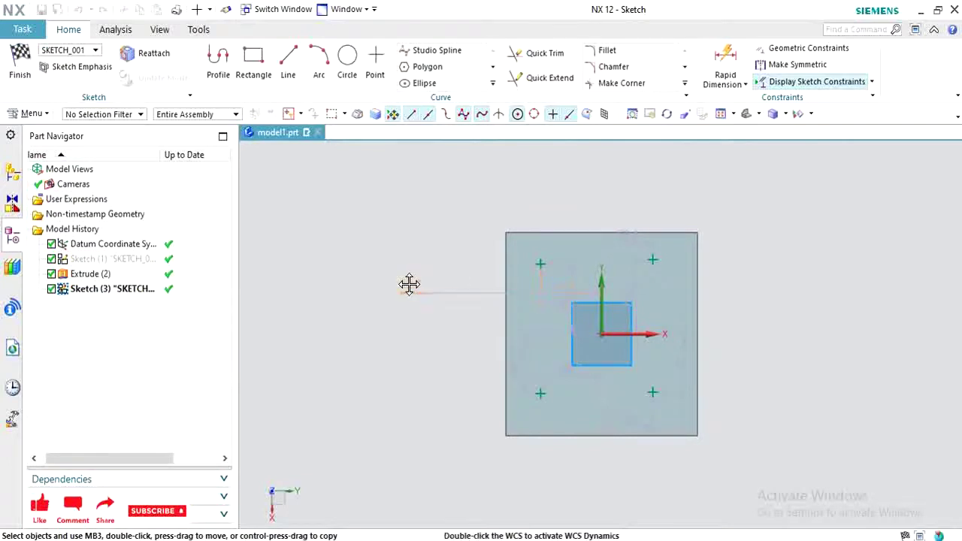
pyautogui.doubleClick(408, 282)
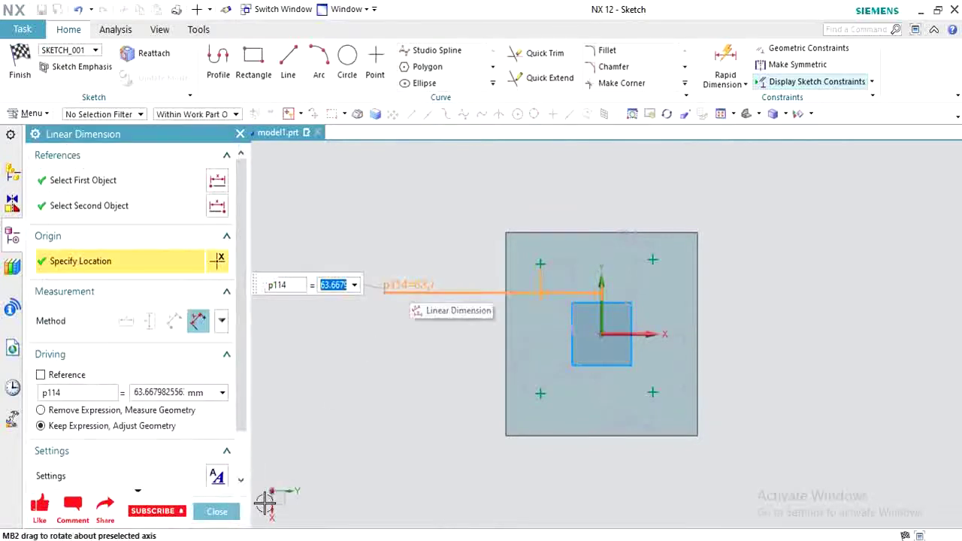
pyautogui.click(217, 511)
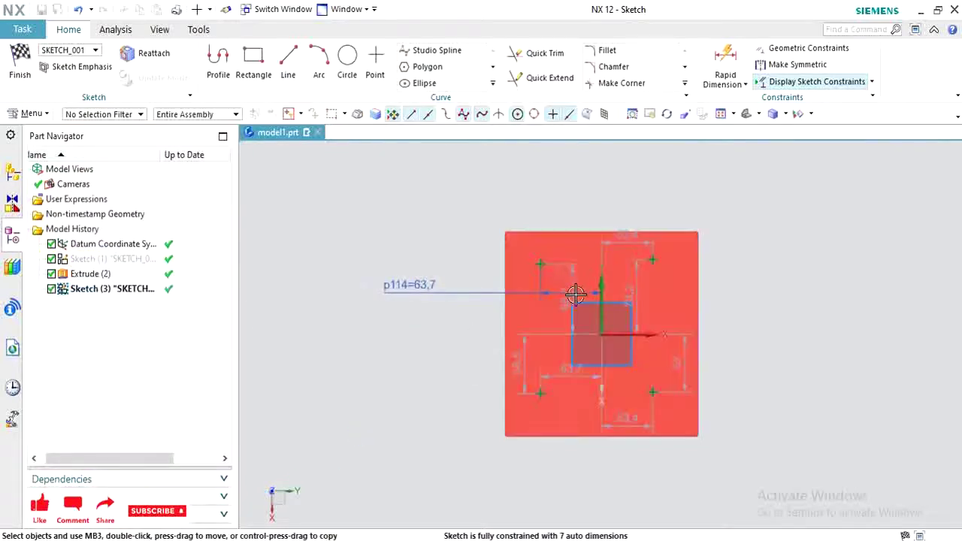
# Drag the upper-left point's vertical dimension above the block
pyautogui.moveTo(541, 262); pyautogui.dragTo(556, 189)
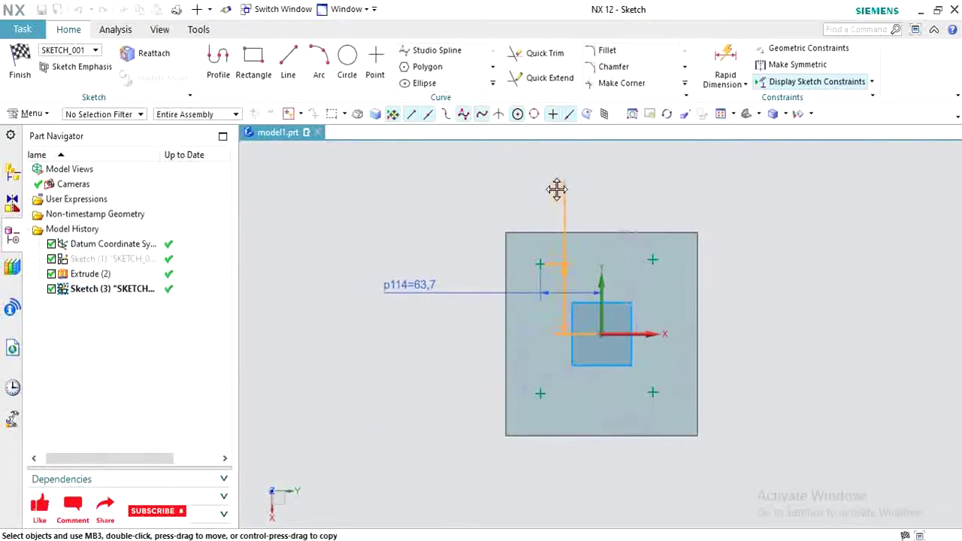
pyautogui.click(558, 189)
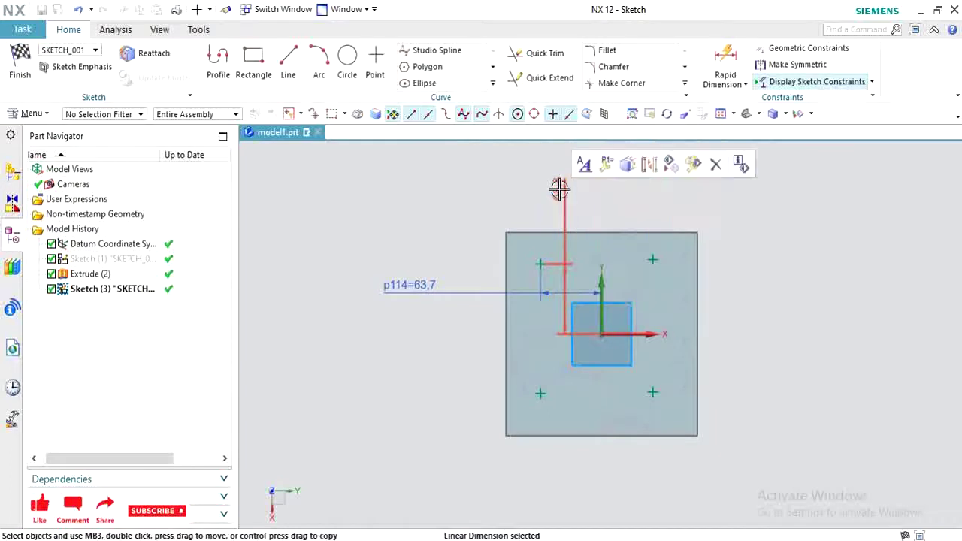
pyautogui.click(474, 189)
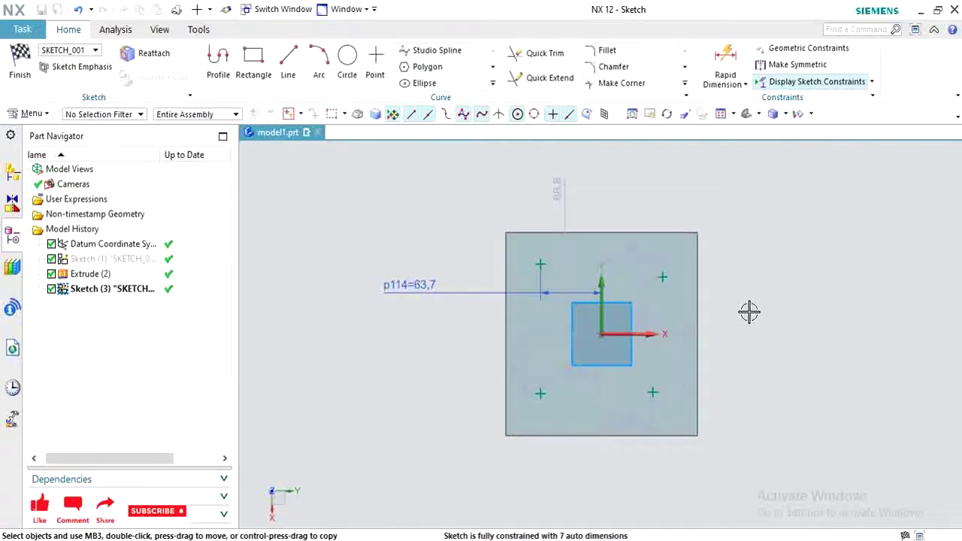
# Finish the sketch and orbit to view the four tapered through-hole previews
pyautogui.click(19, 63)
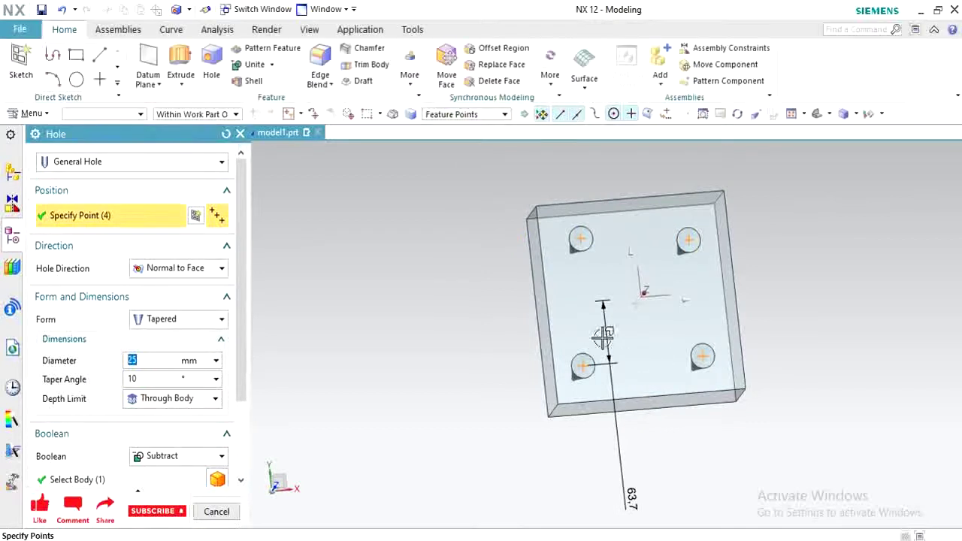
pyautogui.moveTo(583, 314); pyautogui.dragTo(575, 272, button='middle')
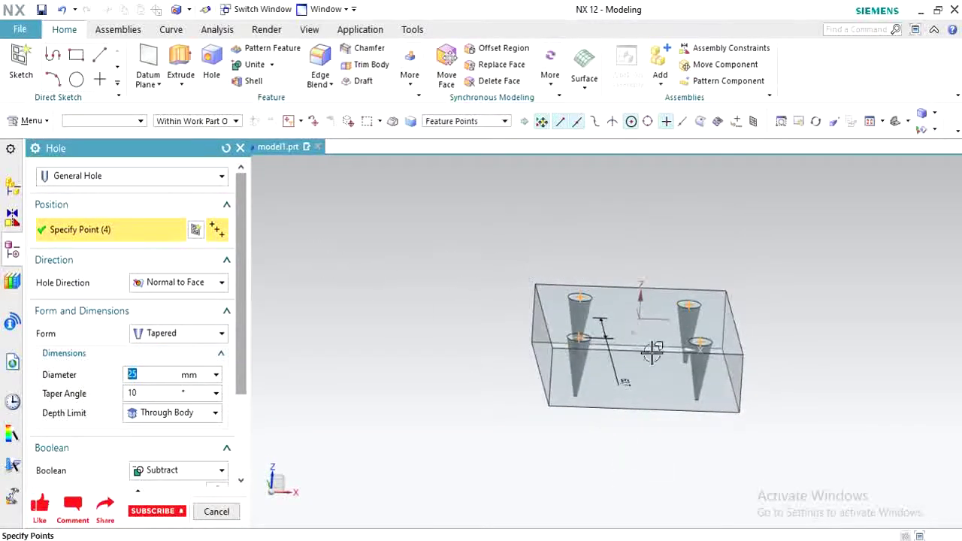
# Cycle the hole type through drill size, screw clearance, threaded and M10 hole series
pyautogui.click(161, 180)
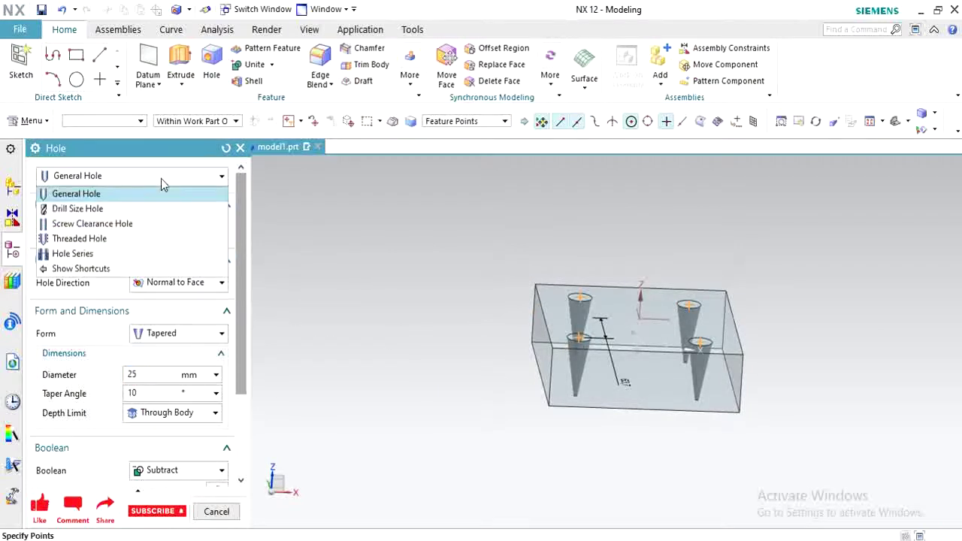
pyautogui.click(126, 210)
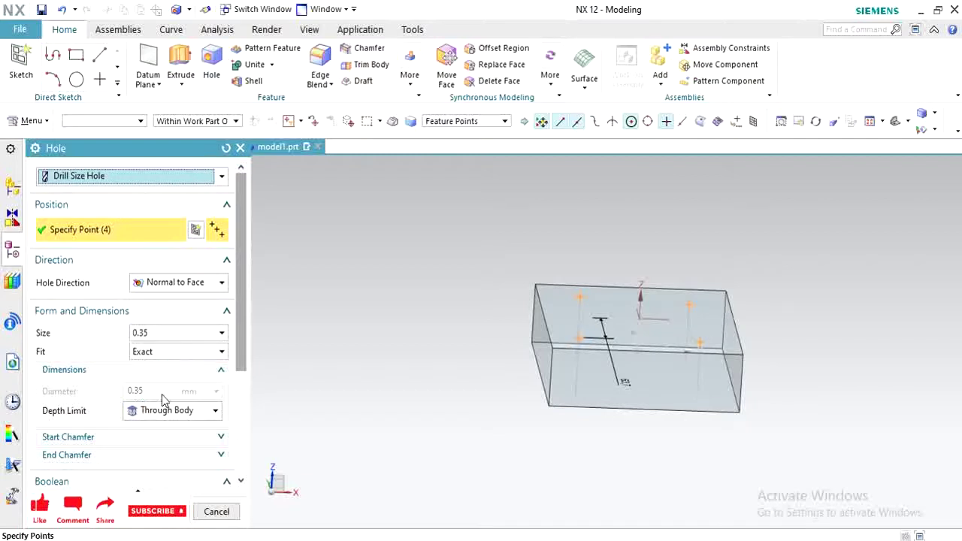
pyautogui.click(116, 181)
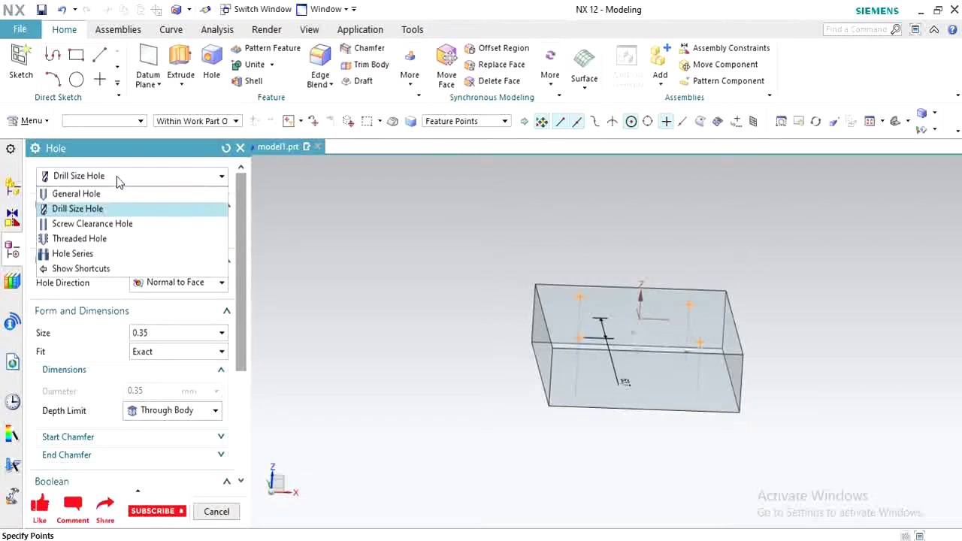
pyautogui.click(121, 225)
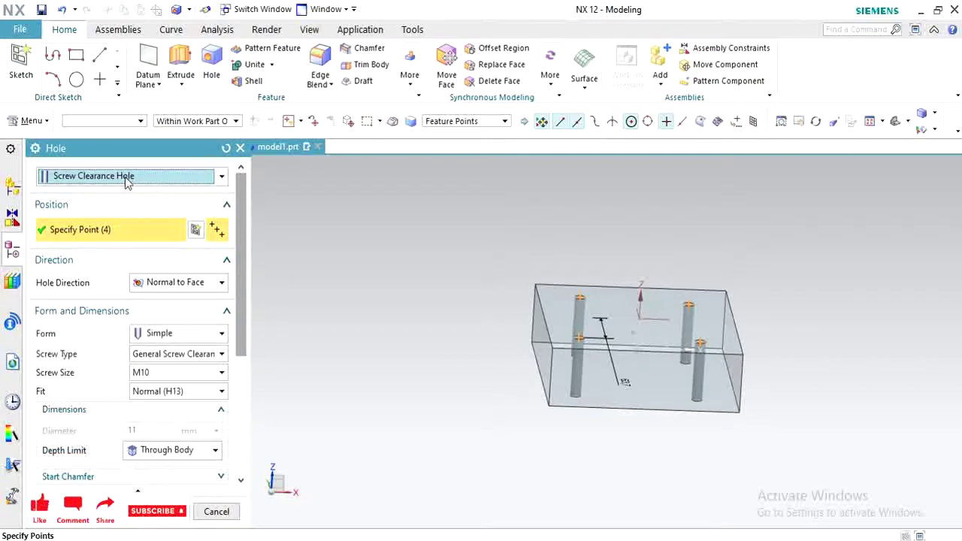
pyautogui.click(125, 176)
pyautogui.click(114, 239)
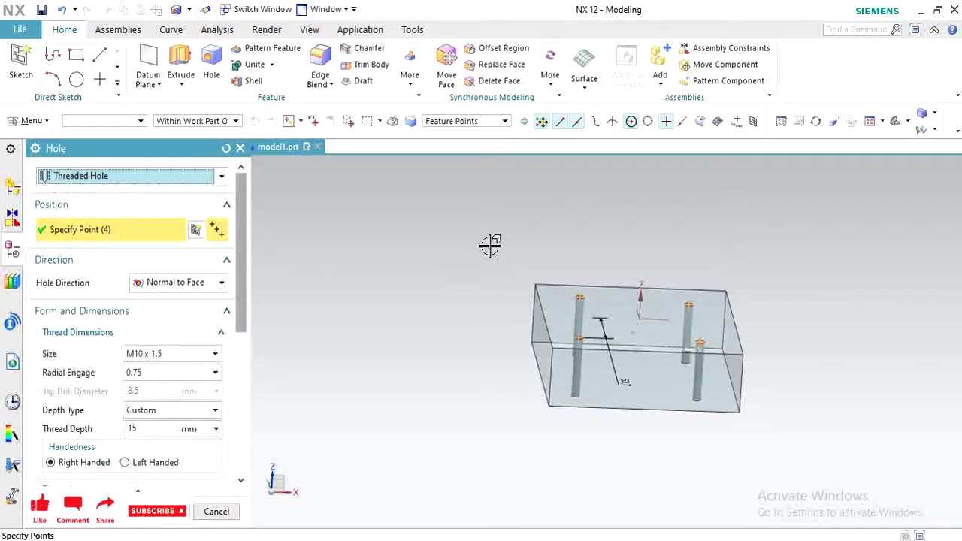
pyautogui.click(173, 182)
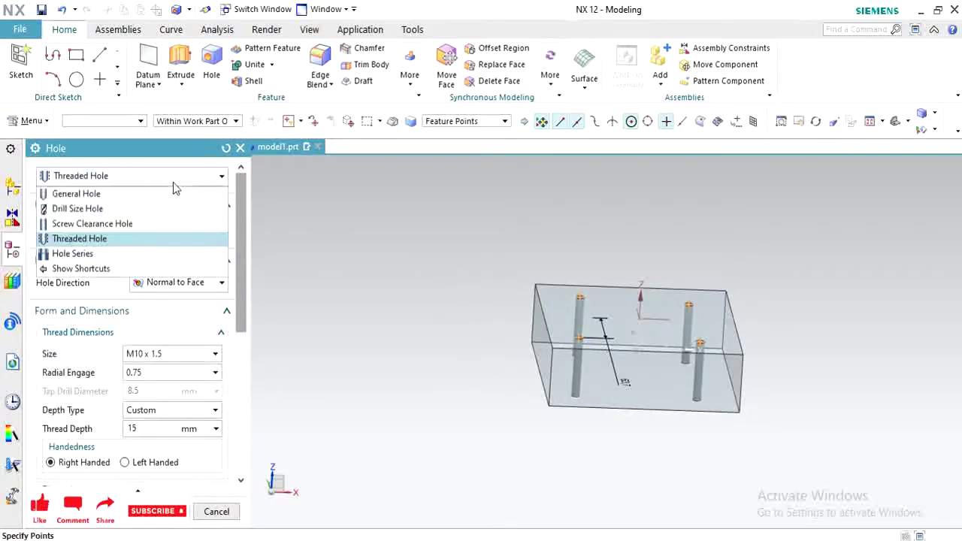
pyautogui.click(117, 253)
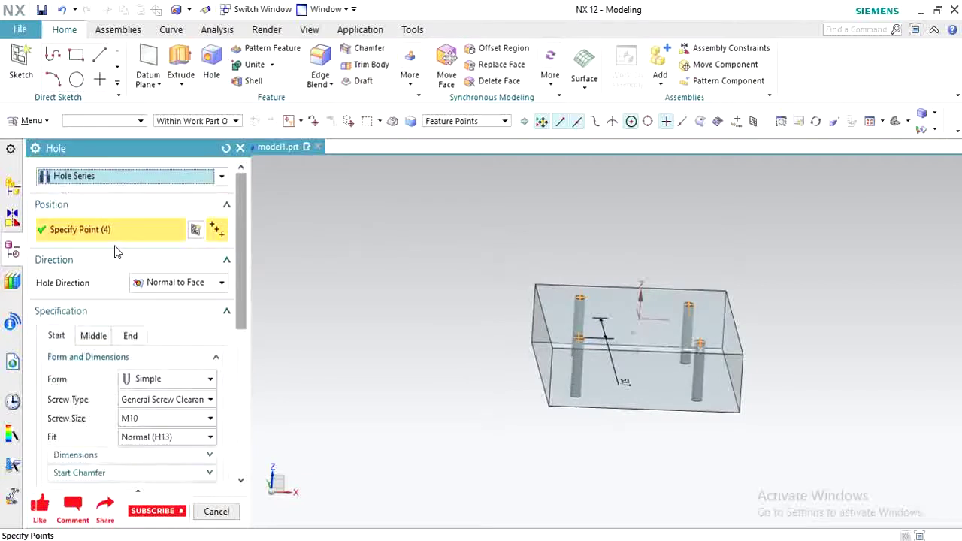
pyautogui.click(115, 178)
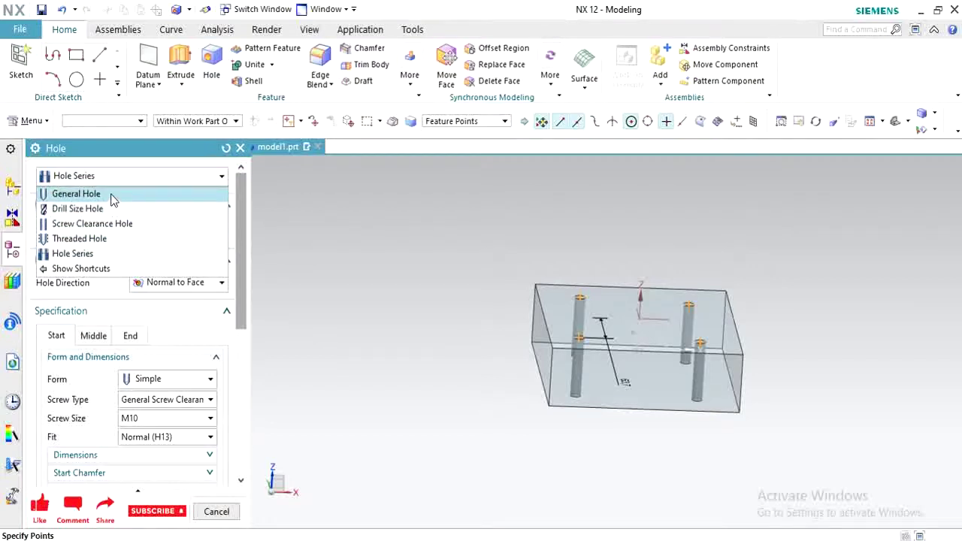
# Switch back to a General Hole with direction normal to the face
pyautogui.click(112, 195)
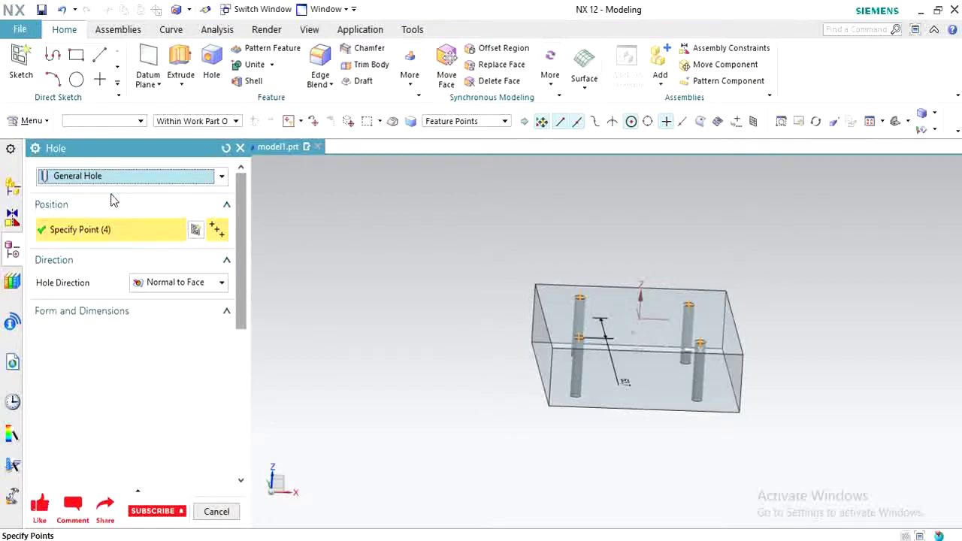
pyautogui.click(159, 283)
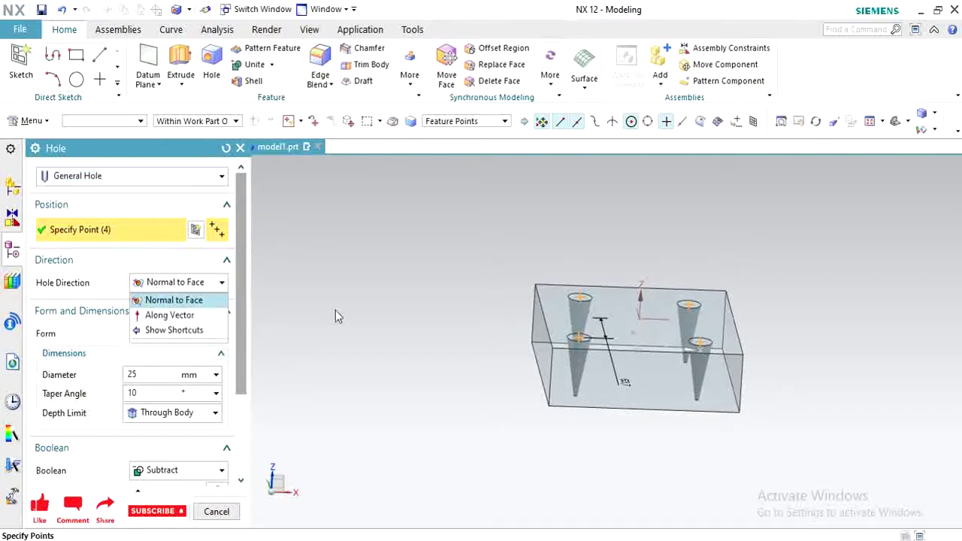
pyautogui.click(184, 284)
# Try the Simple, Counterbored, Countersunk and Tapered hole forms in turn
pyautogui.click(177, 333)
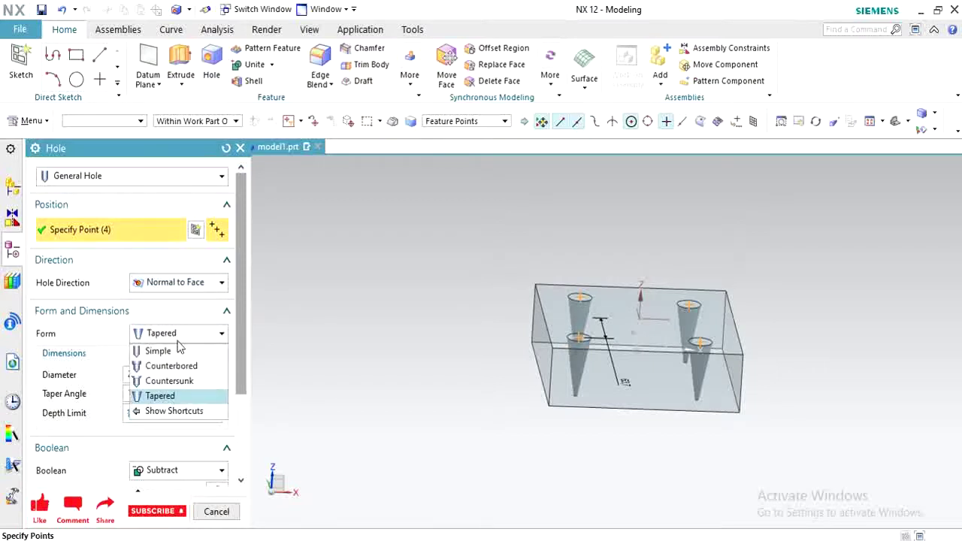
pyautogui.click(177, 350)
pyautogui.click(180, 333)
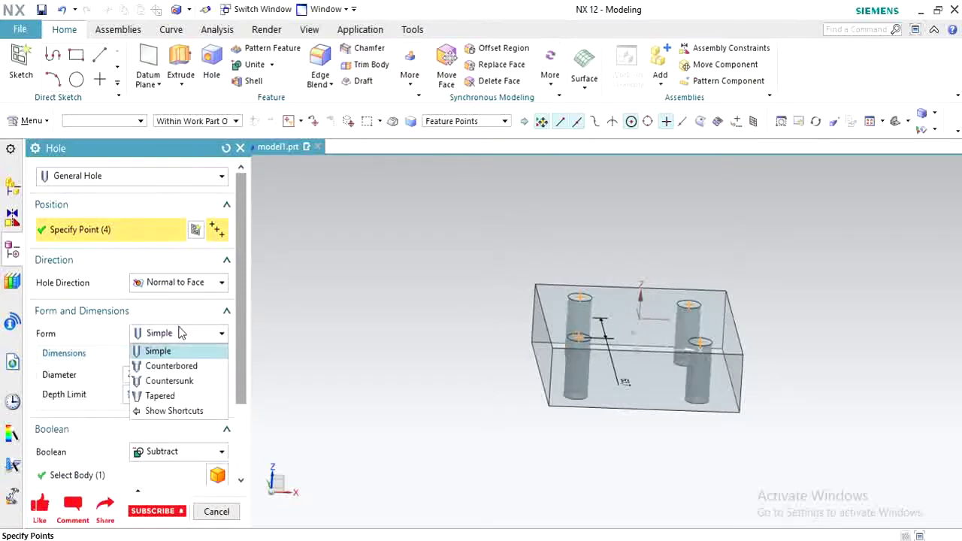
pyautogui.click(173, 366)
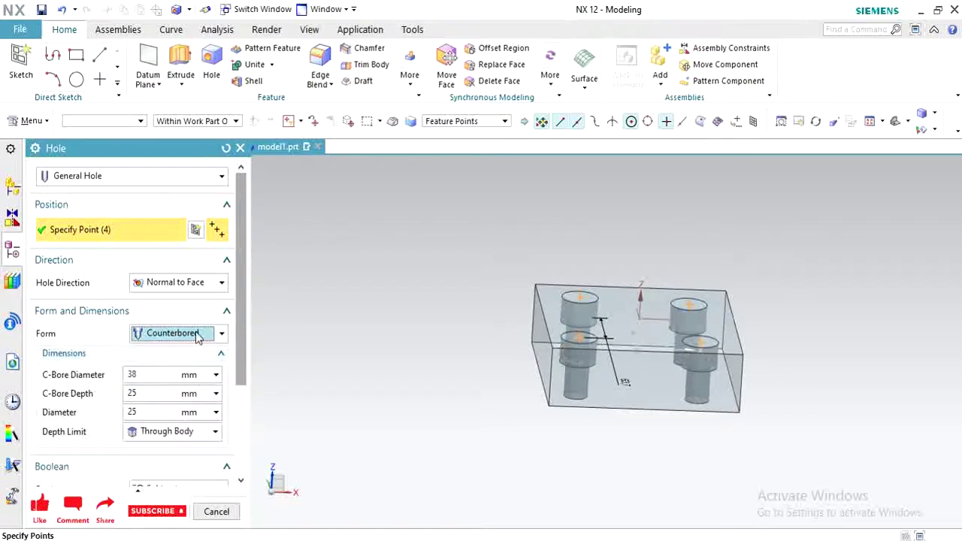
pyautogui.click(175, 335)
pyautogui.click(173, 381)
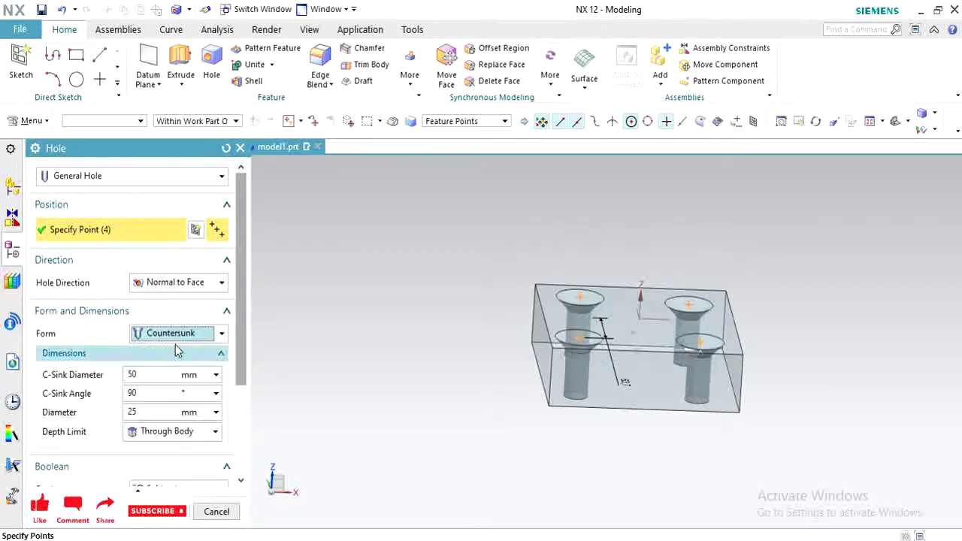
pyautogui.click(170, 335)
pyautogui.click(166, 396)
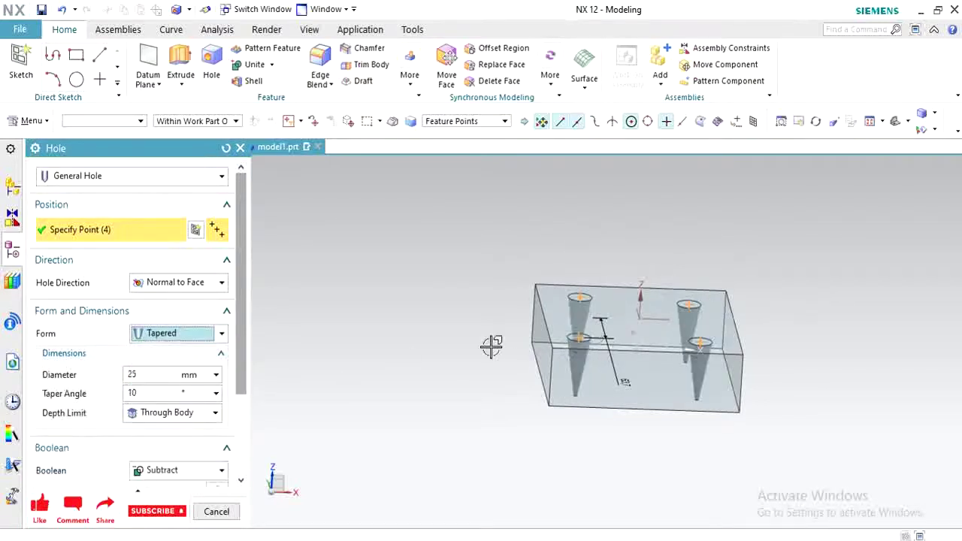
pyautogui.click(170, 336)
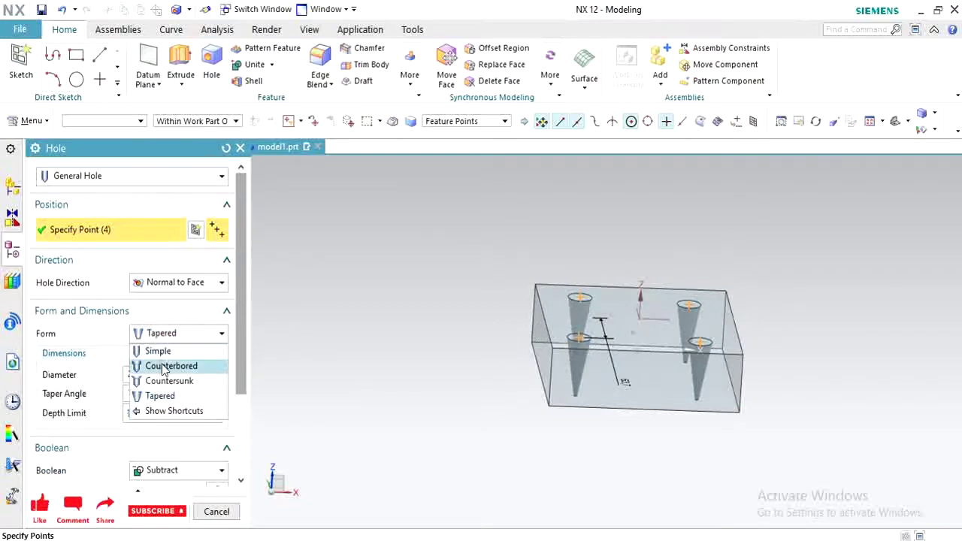
# Make the holes counterbored with Depth Limit Until Selected, orbiting to the bottom face
pyautogui.click(167, 364)
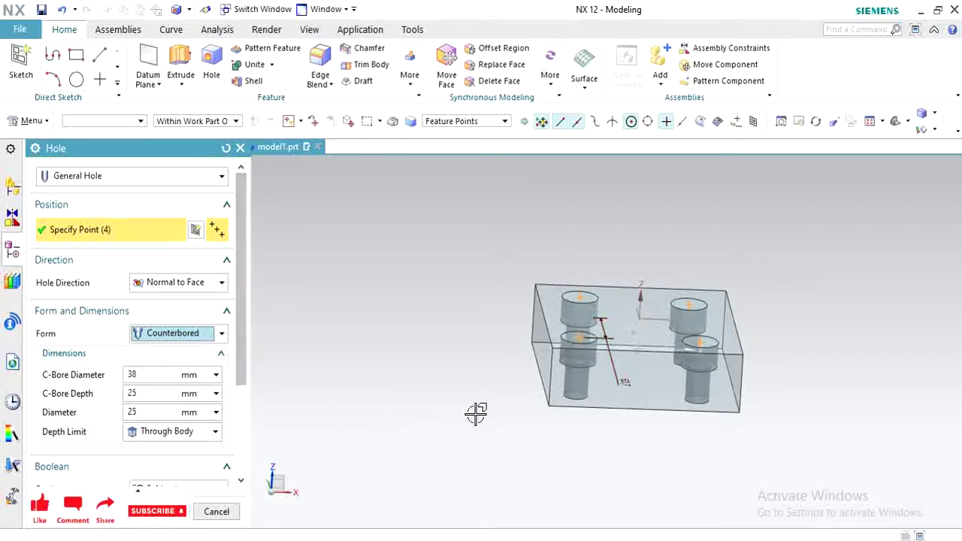
pyautogui.click(159, 435)
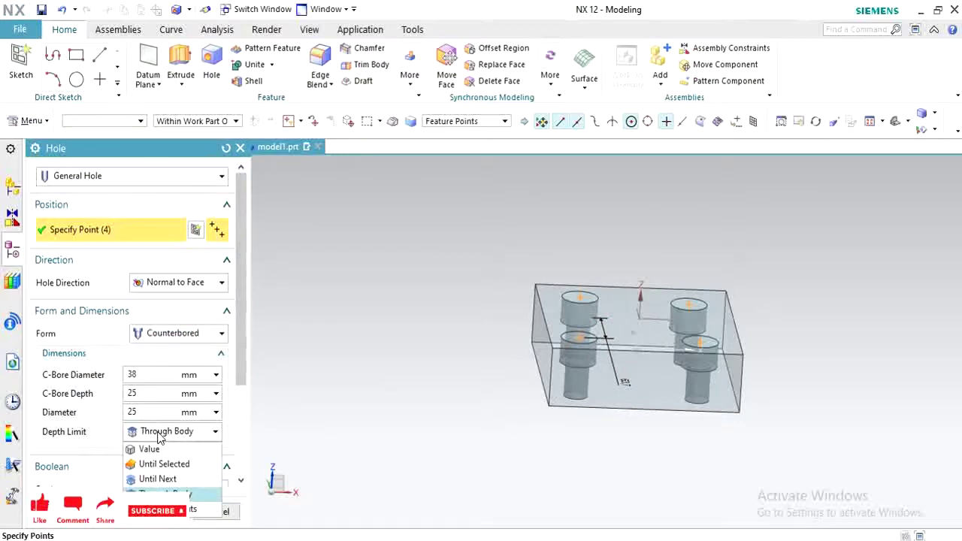
pyautogui.click(237, 350)
pyautogui.moveTo(236, 355); pyautogui.dragTo(236, 378)
pyautogui.click(194, 382)
pyautogui.click(184, 399)
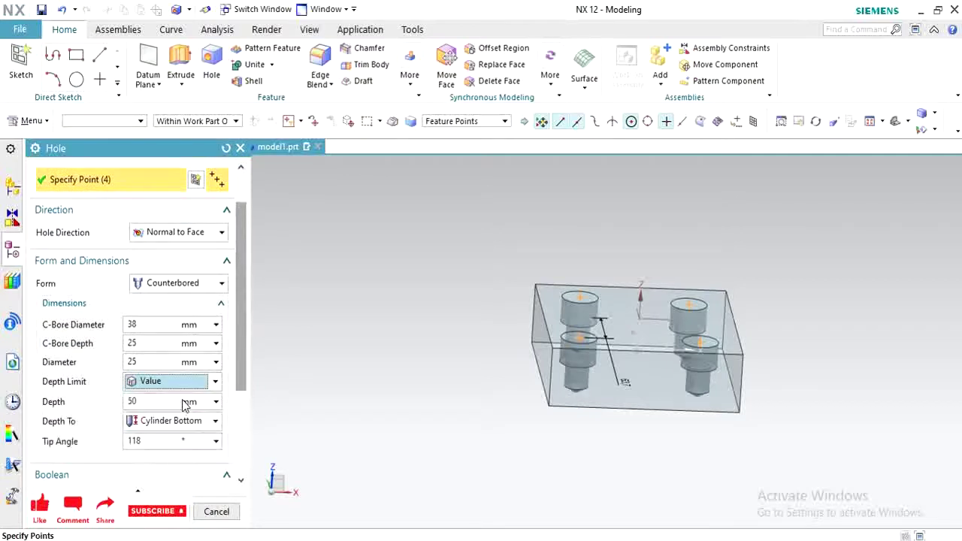
pyautogui.click(178, 383)
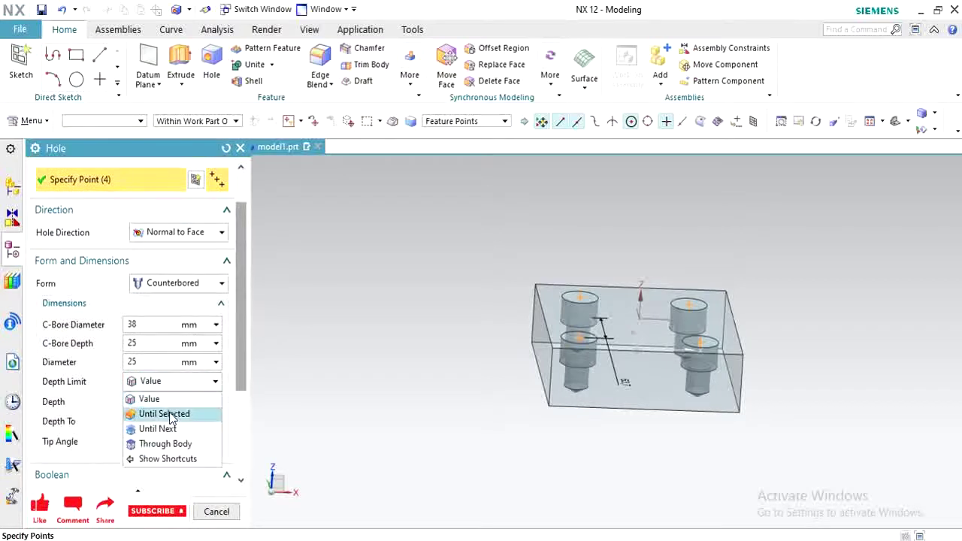
pyautogui.click(172, 414)
pyautogui.moveTo(541, 404); pyautogui.dragTo(554, 322, button='middle')
# Create the counterbored holes up to the bottom face, then edit them to Through Body with Subtract
pyautogui.click(553, 323)
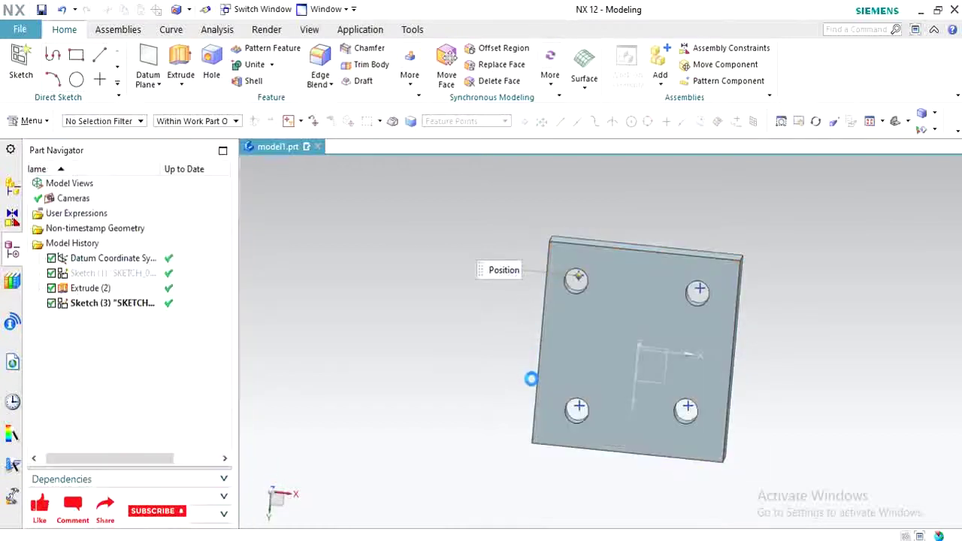
pyautogui.moveTo(526, 240); pyautogui.dragTo(565, 353, button='middle')
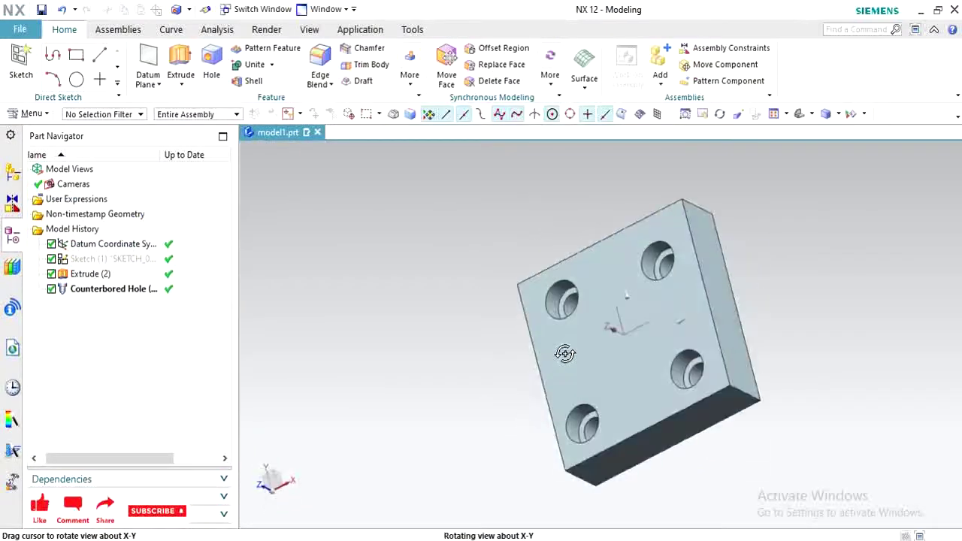
pyautogui.doubleClick(124, 289)
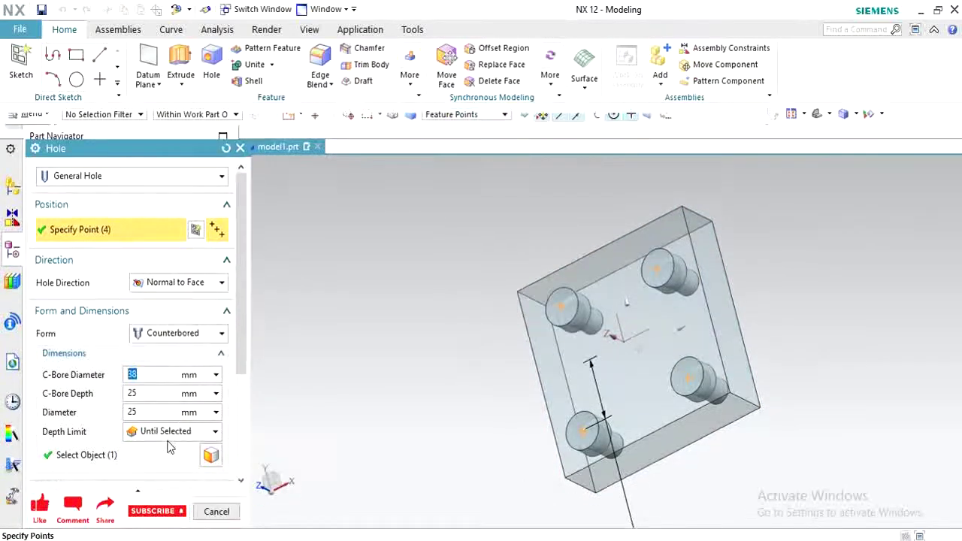
pyautogui.click(168, 432)
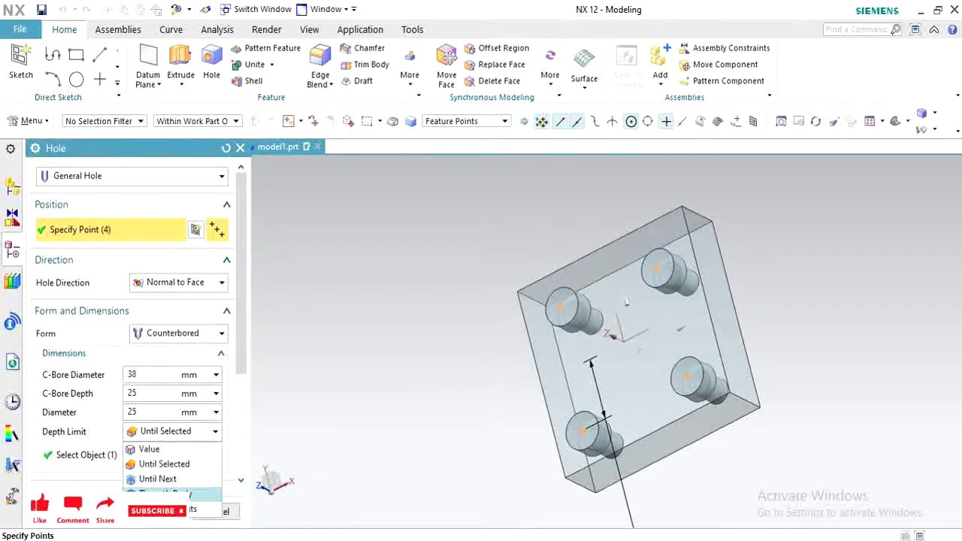
pyautogui.click(165, 493)
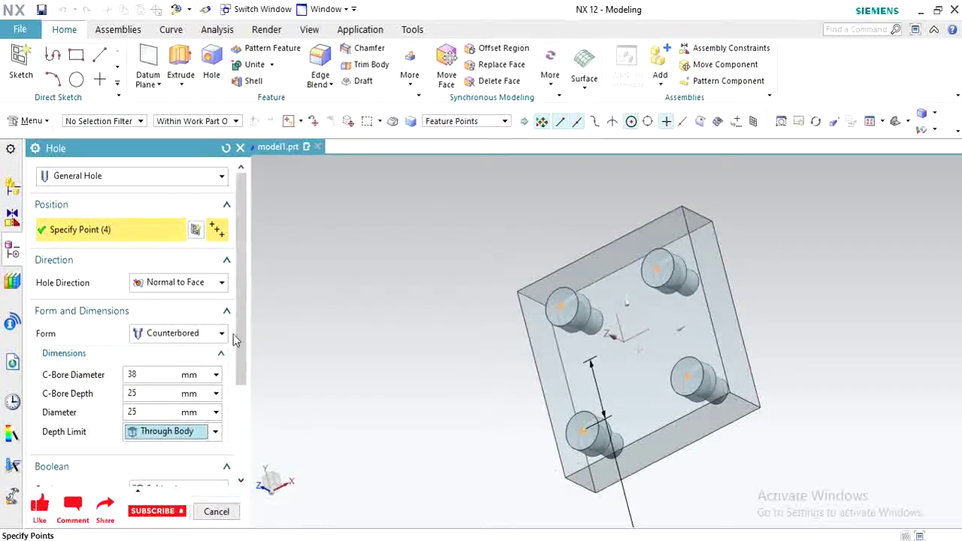
pyautogui.moveTo(242, 344); pyautogui.dragTo(244, 425)
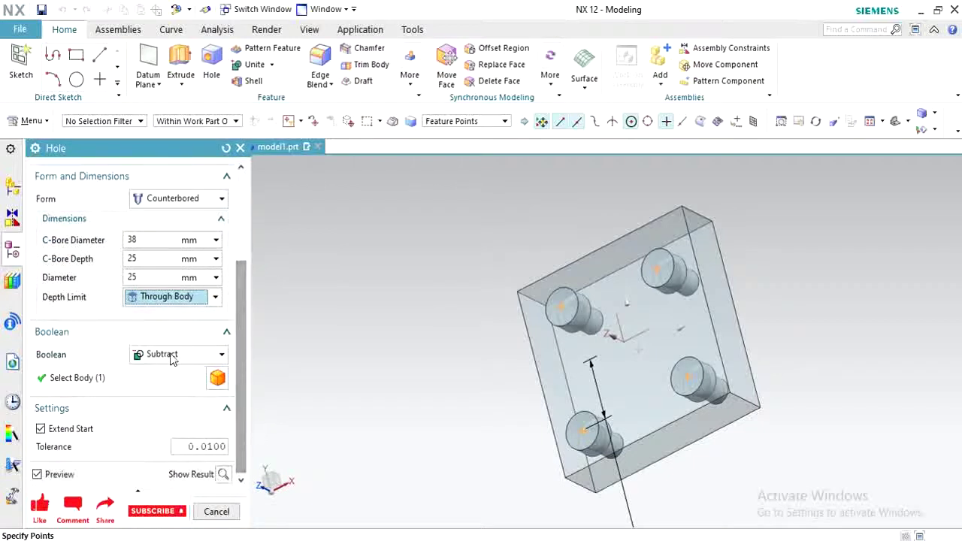
pyautogui.click(172, 359)
pyautogui.click(172, 360)
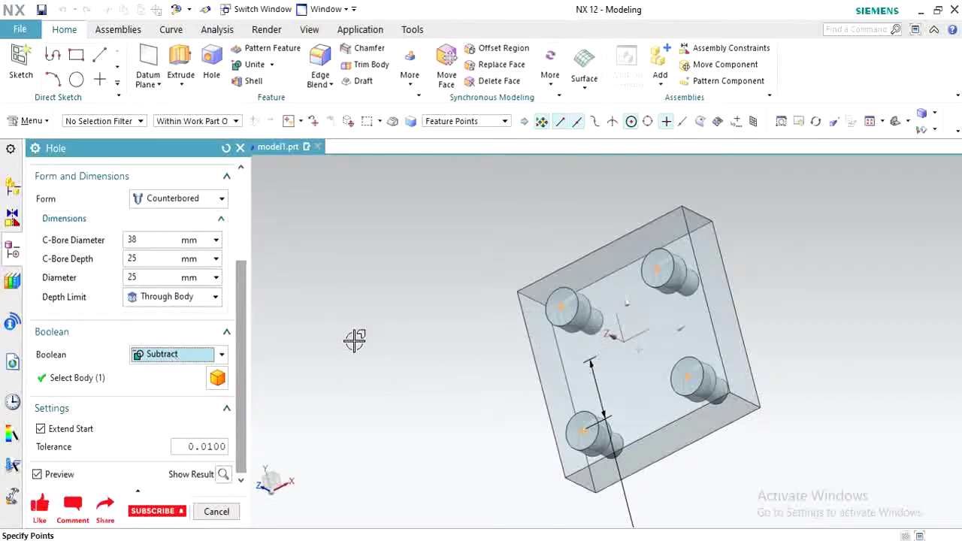
pyautogui.moveTo(239, 286); pyautogui.dragTo(244, 221)
# Change the holes to the countersunk form and apply the feature
pyautogui.click(185, 299)
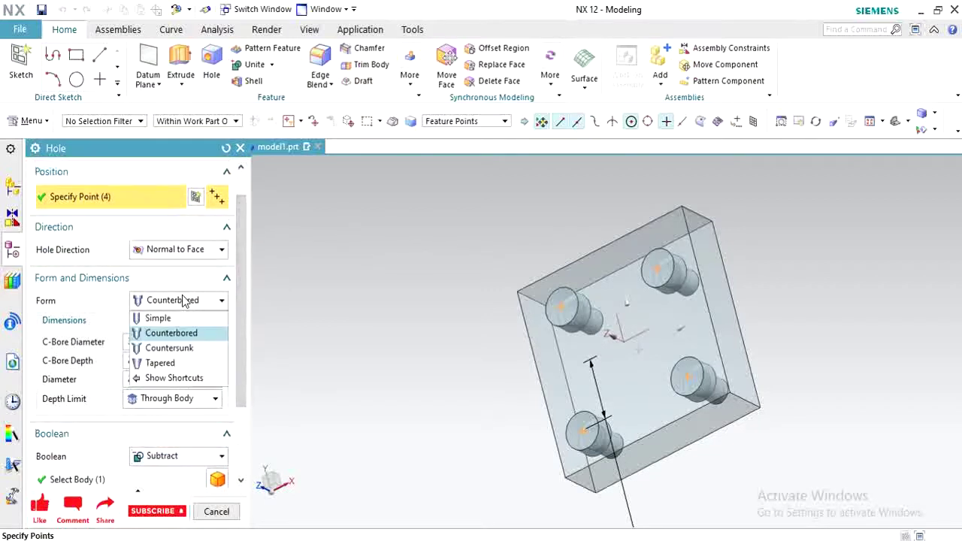
pyautogui.click(188, 347)
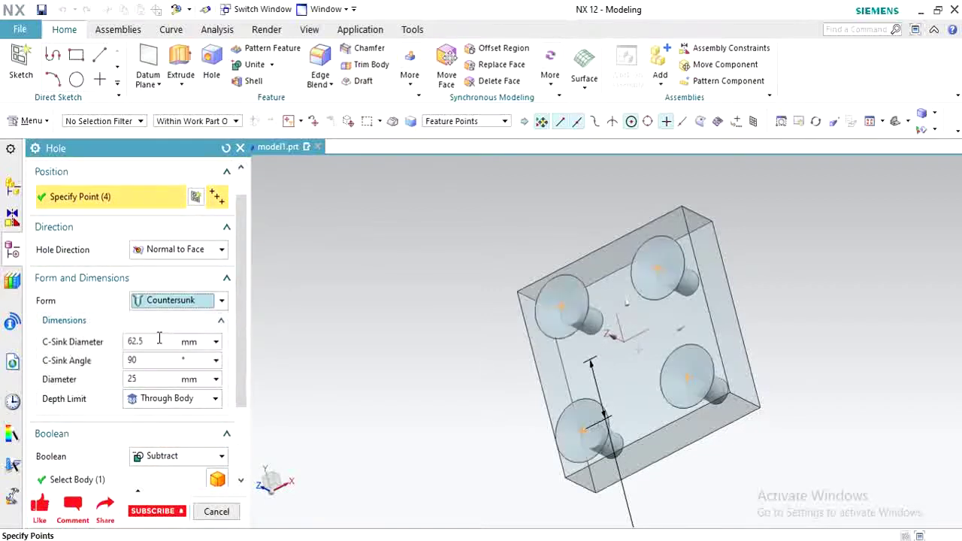
pyautogui.moveTo(451, 341); pyautogui.dragTo(496, 286, button='middle')
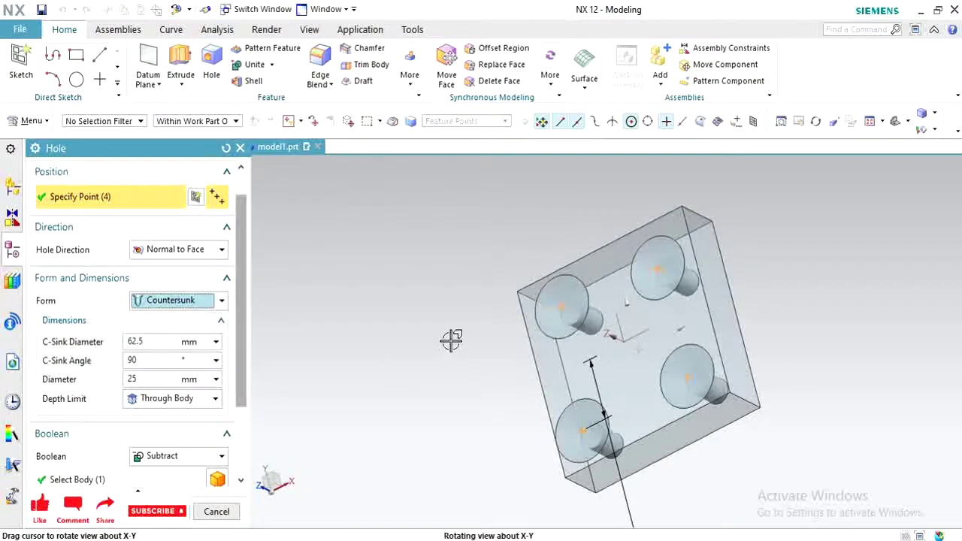
pyautogui.middleClick(496, 286)
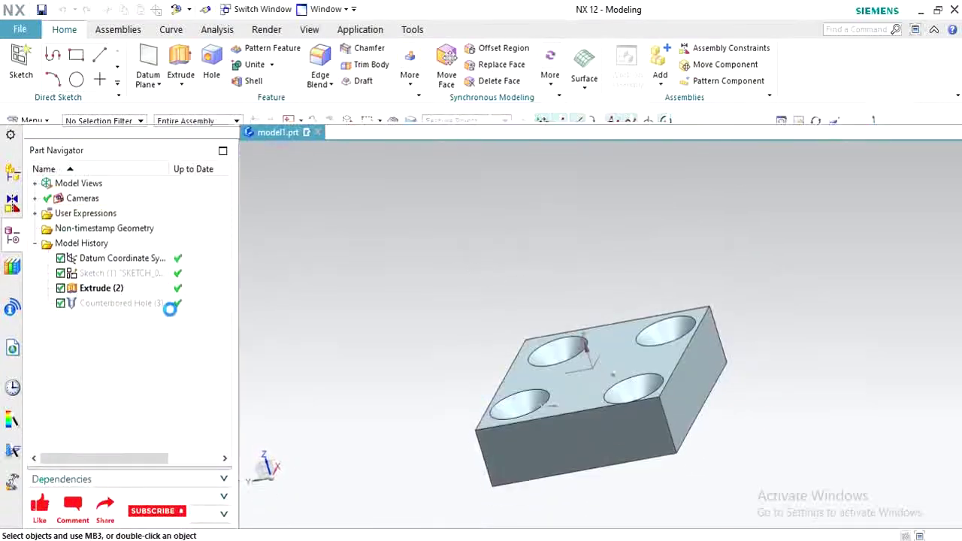
# Reopen the hole feature and change its form to Tapered (25 mm, 10° taper)
pyautogui.doubleClick(184, 291)
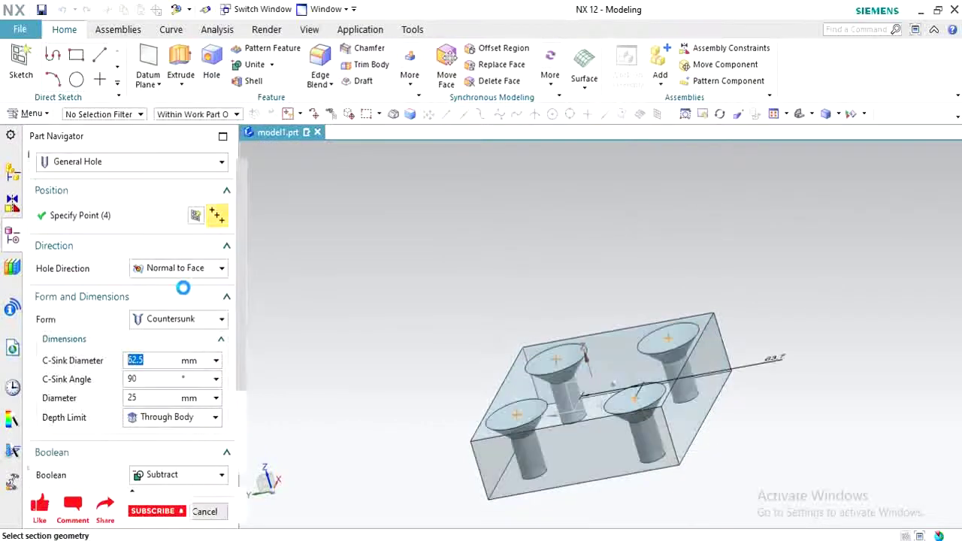
pyautogui.click(196, 321)
pyautogui.click(162, 380)
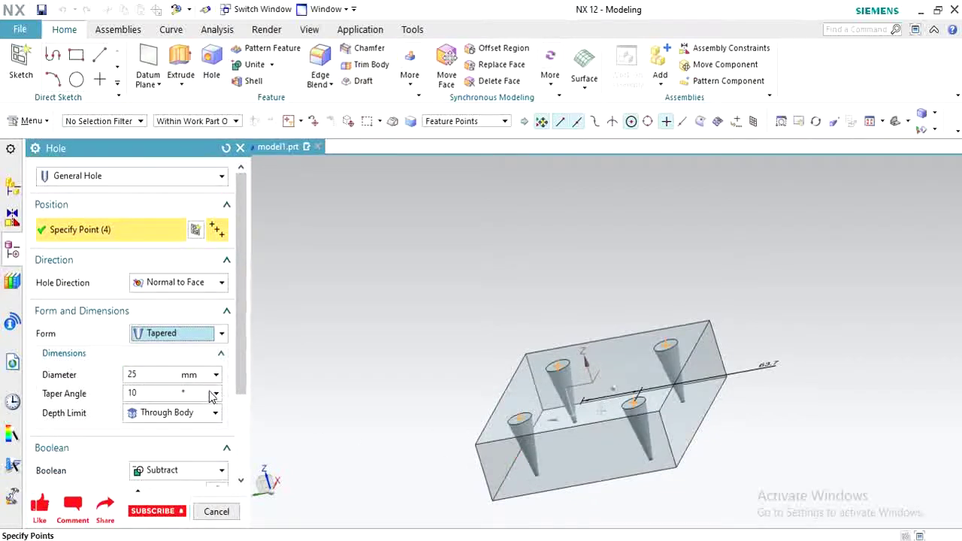
# Review the taper angle options without committing a new value
pyautogui.click(214, 394)
pyautogui.click(182, 395)
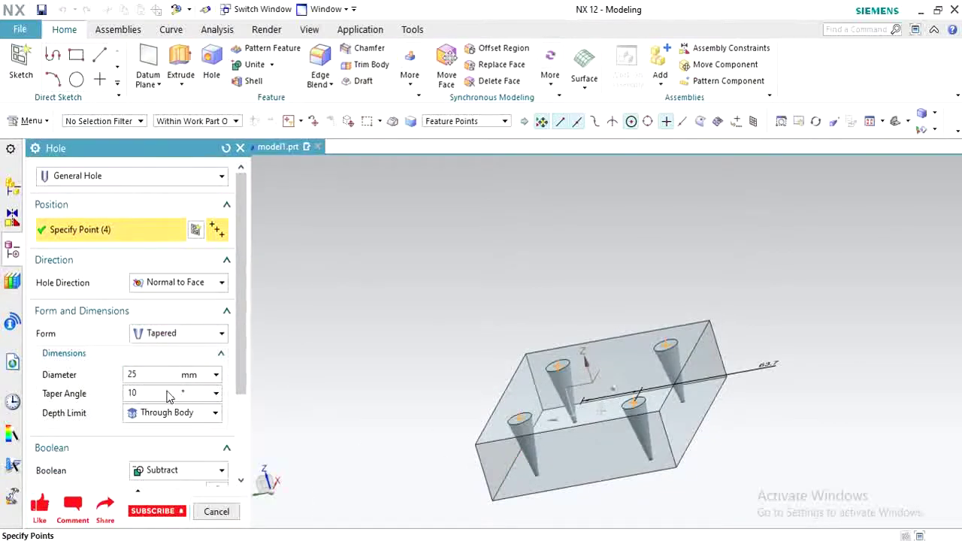
pyautogui.click(155, 392)
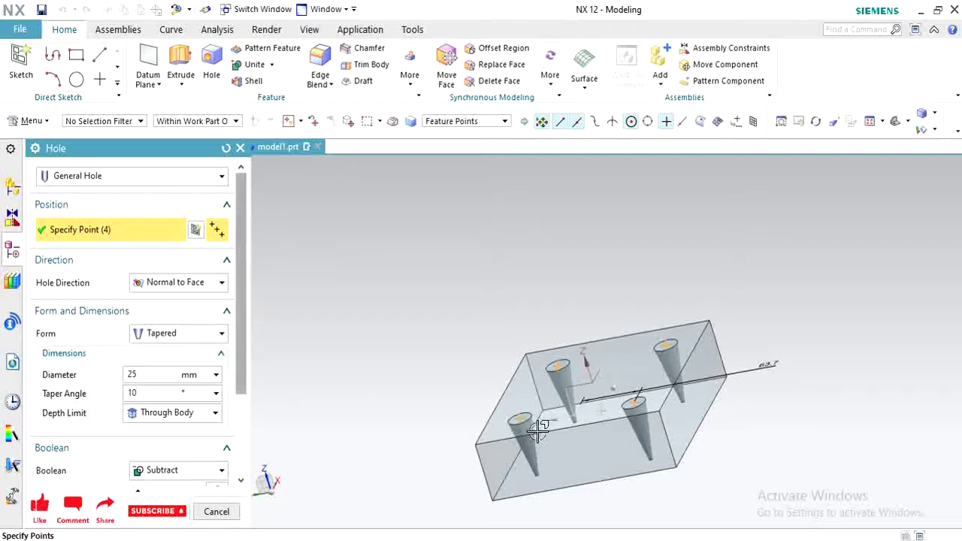
# Switch the hole type from General Hole to Threaded Hole
pyautogui.scroll(-1, 227, 293)
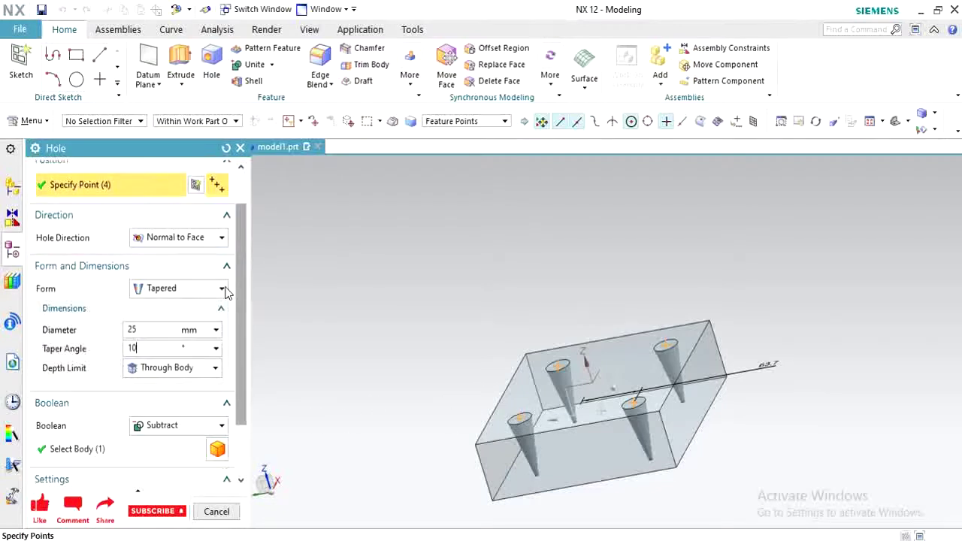
pyautogui.scroll(-1, 227, 293)
pyautogui.scroll(1, 227, 294)
pyautogui.scroll(1, 226, 290)
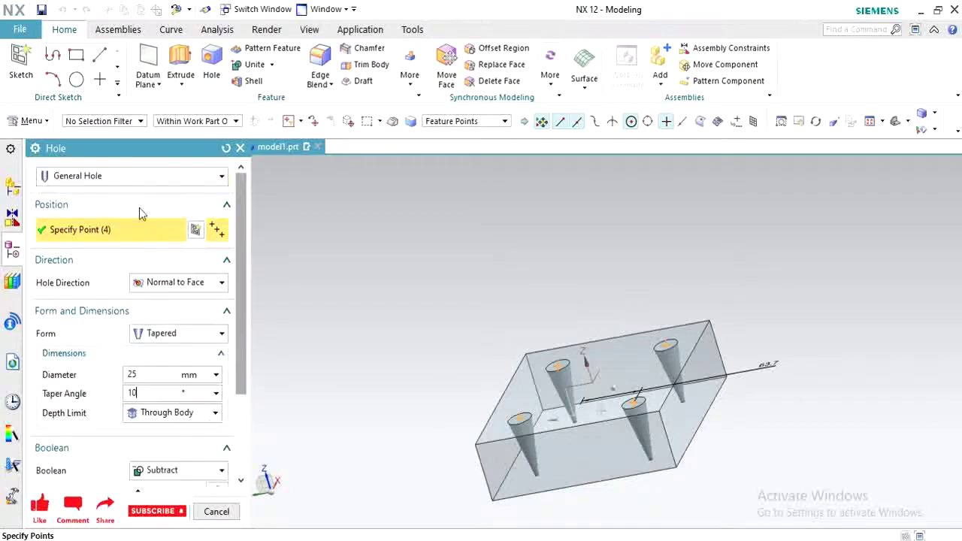
pyautogui.click(134, 175)
pyautogui.click(116, 241)
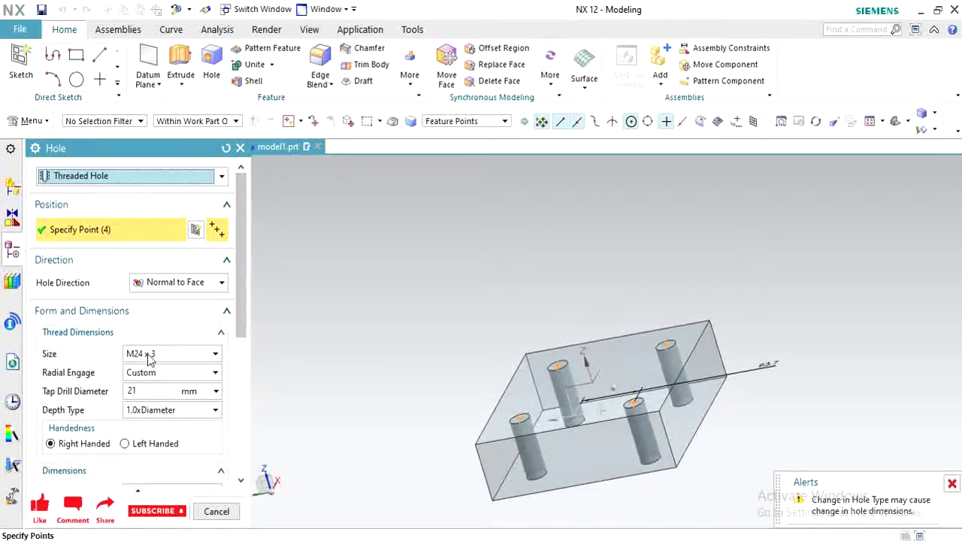
# Keep the thread size at M24 x 3 and check the thread relief options
pyautogui.click(150, 354)
pyautogui.click(151, 354)
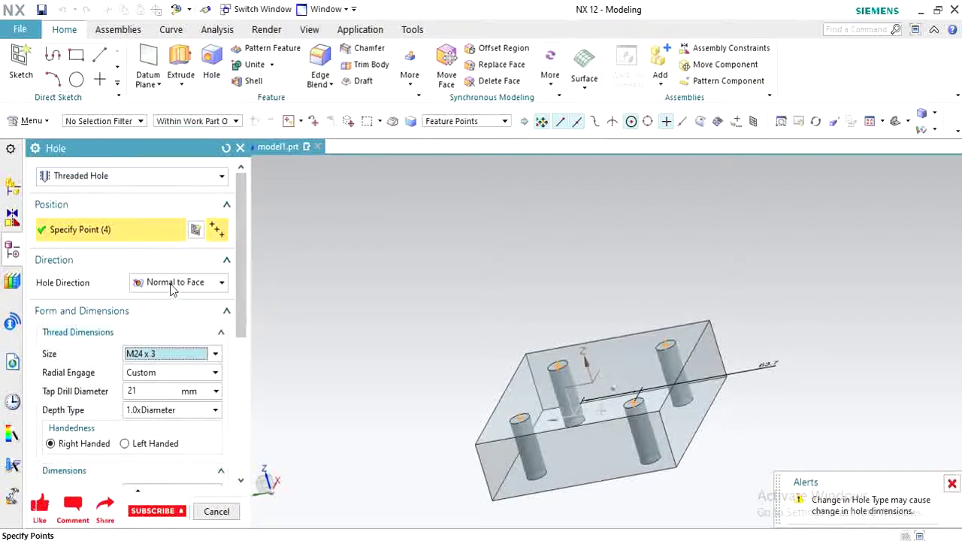
pyautogui.scroll(-1, 180, 360)
pyautogui.scroll(-1, 185, 378)
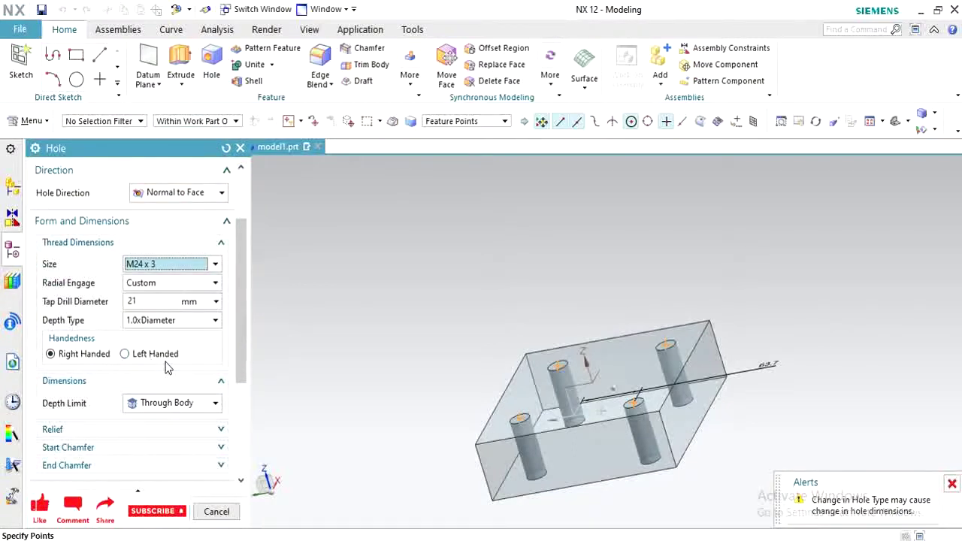
pyautogui.click(140, 433)
pyautogui.click(140, 433)
pyautogui.scroll(-1, 140, 432)
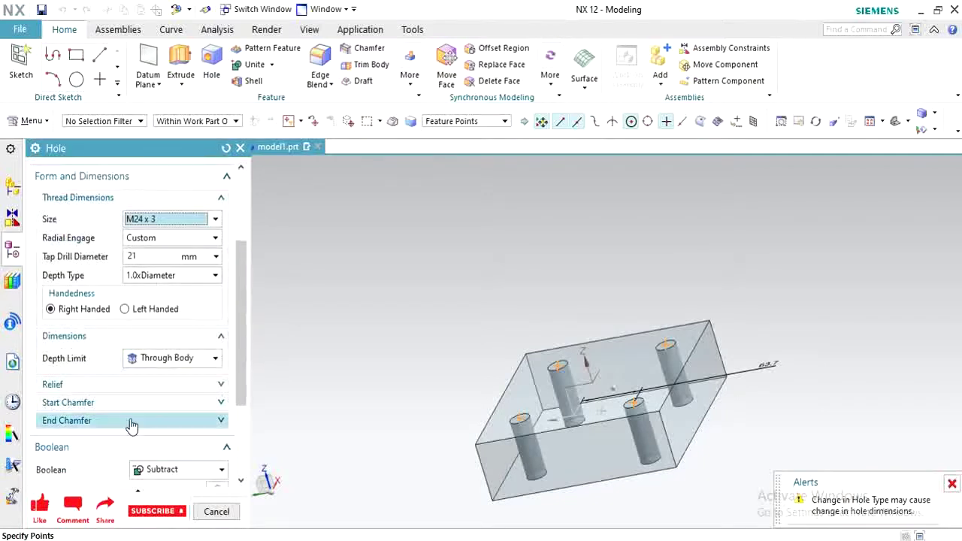
# Inspect the start and end chamfer options, leaving them unchanged
pyautogui.click(130, 408)
pyautogui.click(129, 408)
pyautogui.click(124, 425)
pyautogui.click(126, 423)
pyautogui.scroll(-2, 129, 408)
pyautogui.scroll(-1, 164, 388)
# Keep the Metric Coarse standard, review the depth type, and accept the four threaded holes
pyautogui.click(169, 414)
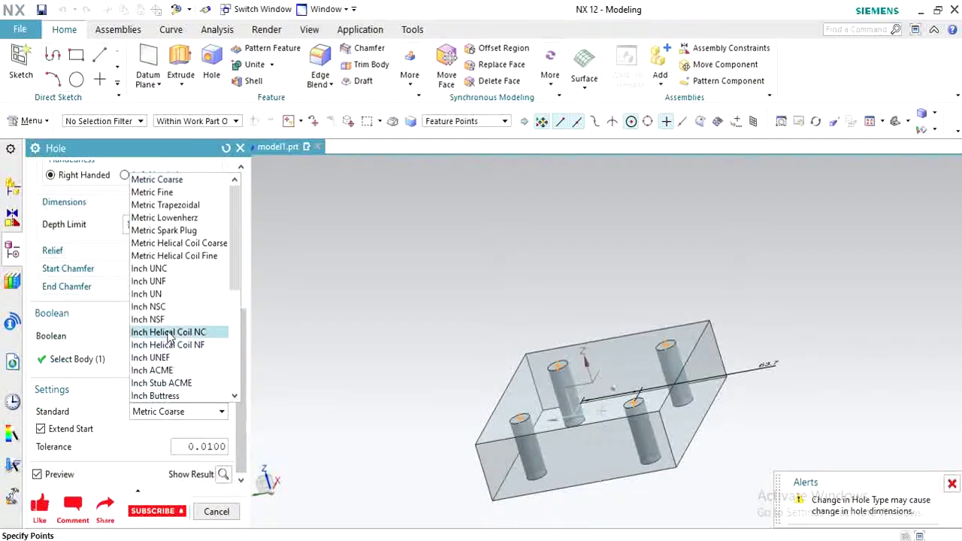
pyautogui.click(139, 422)
pyautogui.scroll(3, 129, 435)
pyautogui.scroll(3, 139, 391)
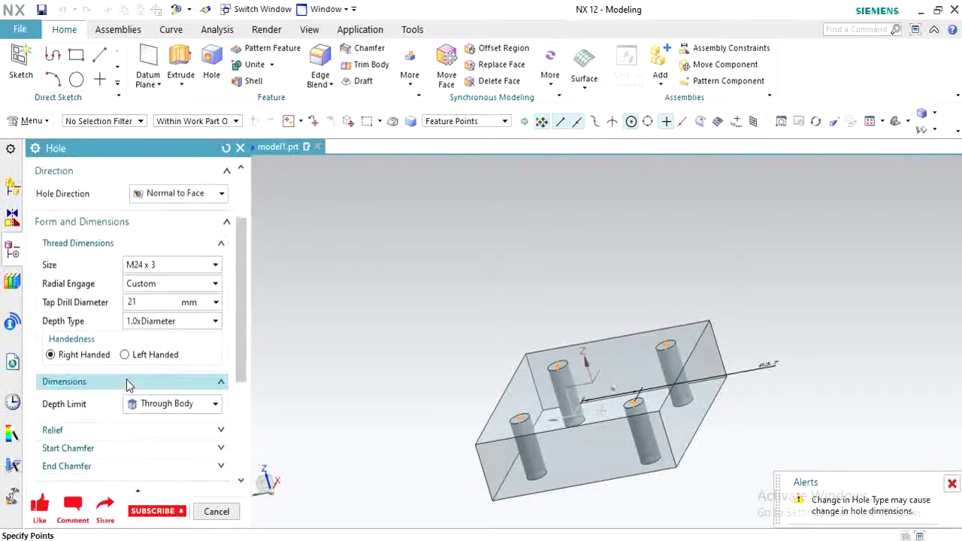
pyautogui.click(156, 321)
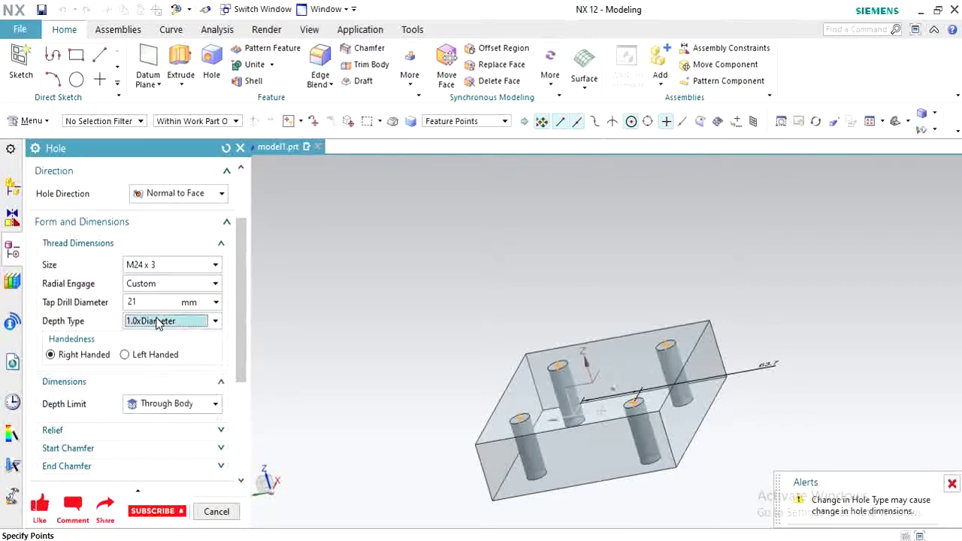
pyautogui.click(158, 304)
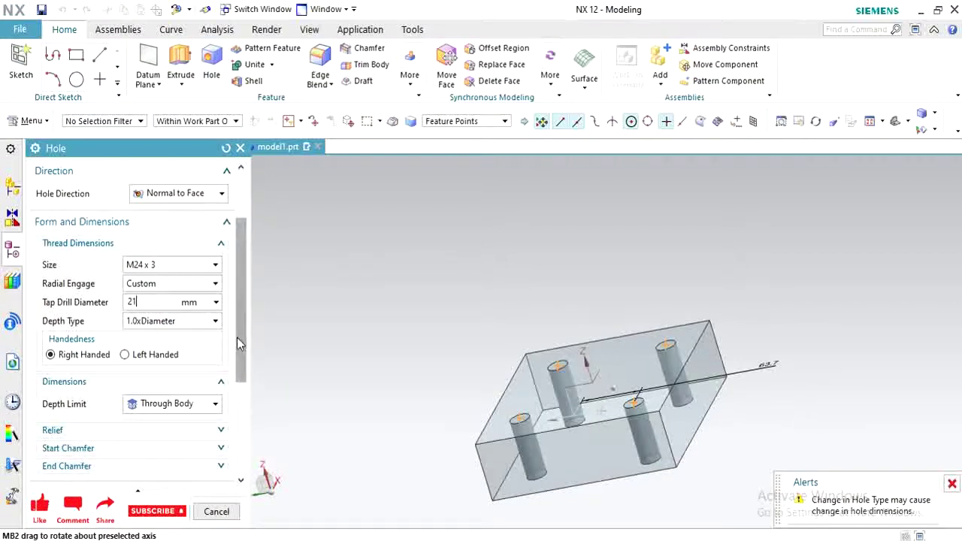
pyautogui.middleClick(393, 314)
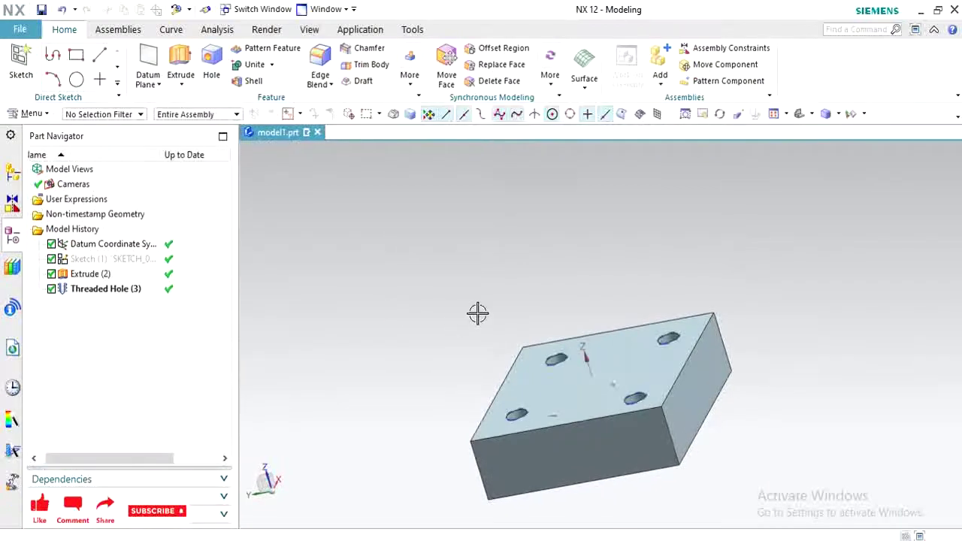
pyautogui.moveTo(477, 313)
pyautogui.mouseDown(button='middle')
pyautogui.moveTo(520, 353)
pyautogui.moveTo(475, 350)
pyautogui.mouseUp(button='middle')
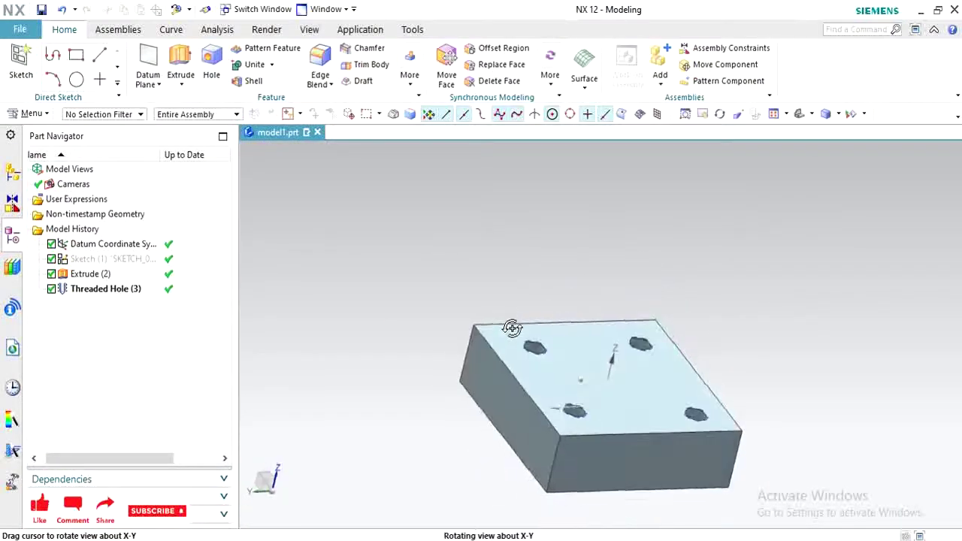
pyautogui.scroll(5, 475, 349)
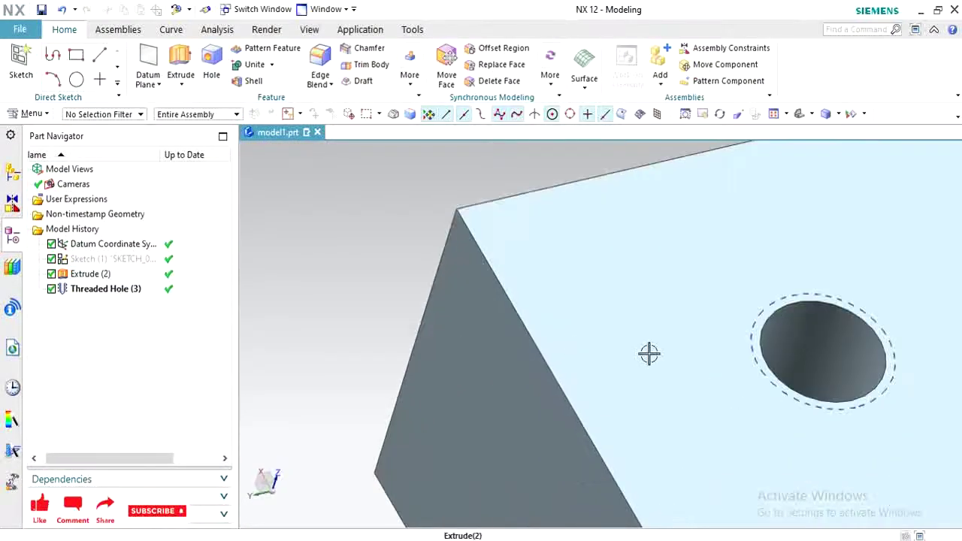
pyautogui.scroll(-2, 685, 305)
pyautogui.scroll(-3, 686, 304)
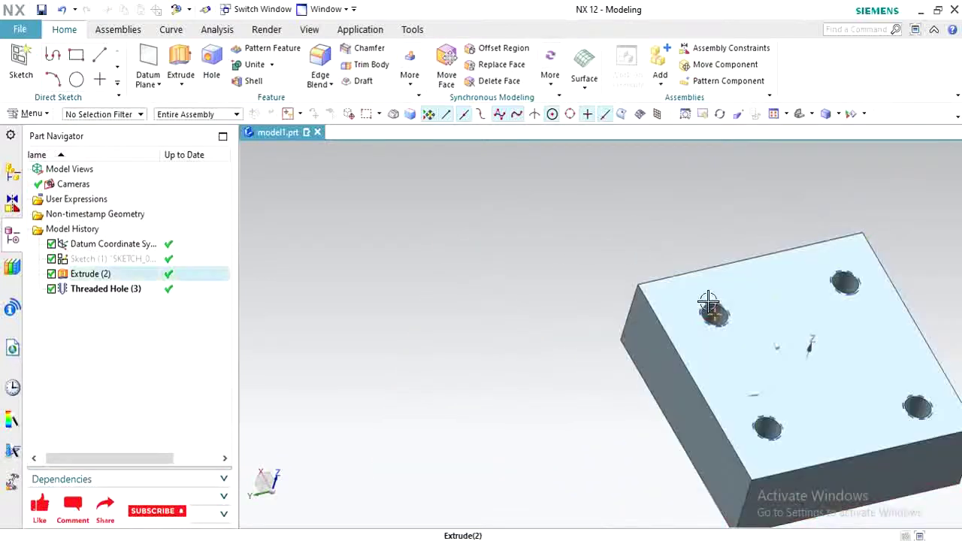
pyautogui.scroll(-2, 454, 319)
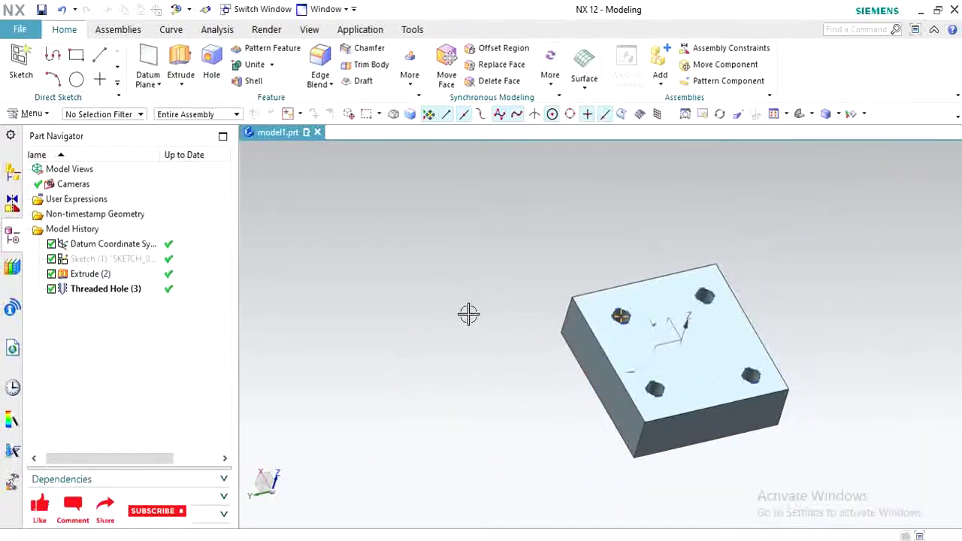